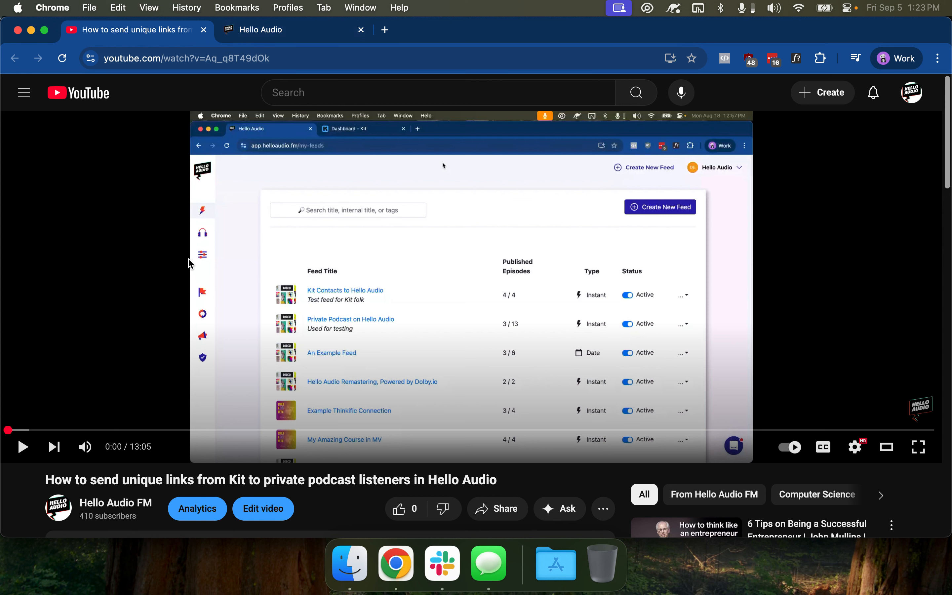
In Hello Audio's Kit integration settings, choose Sequence as the source and select the Podcast sequence
left_click_drag(51, 478, 340, 478)
left_click(403, 478)
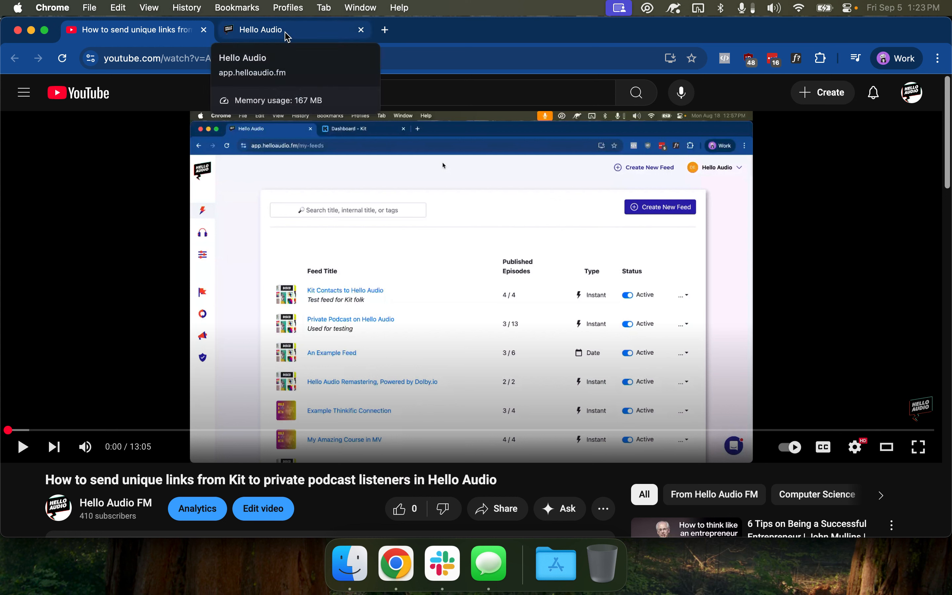
left_click(311, 34)
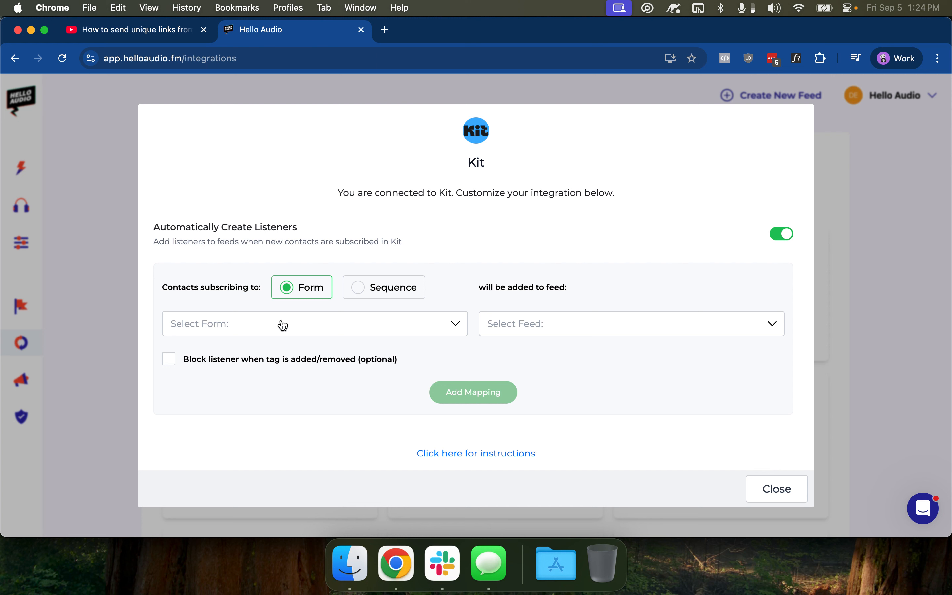
left_click(372, 293)
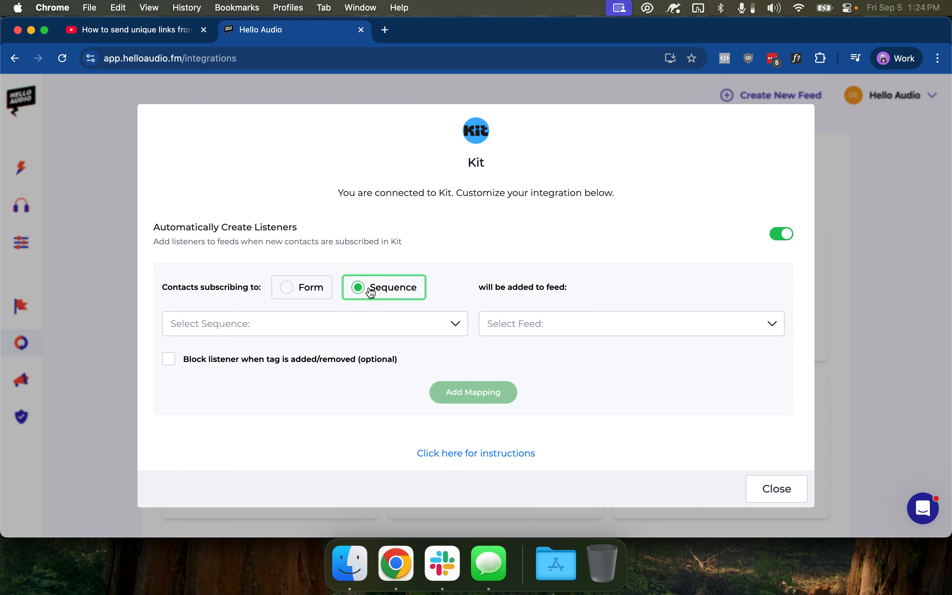
left_click(351, 324)
left_click(293, 353)
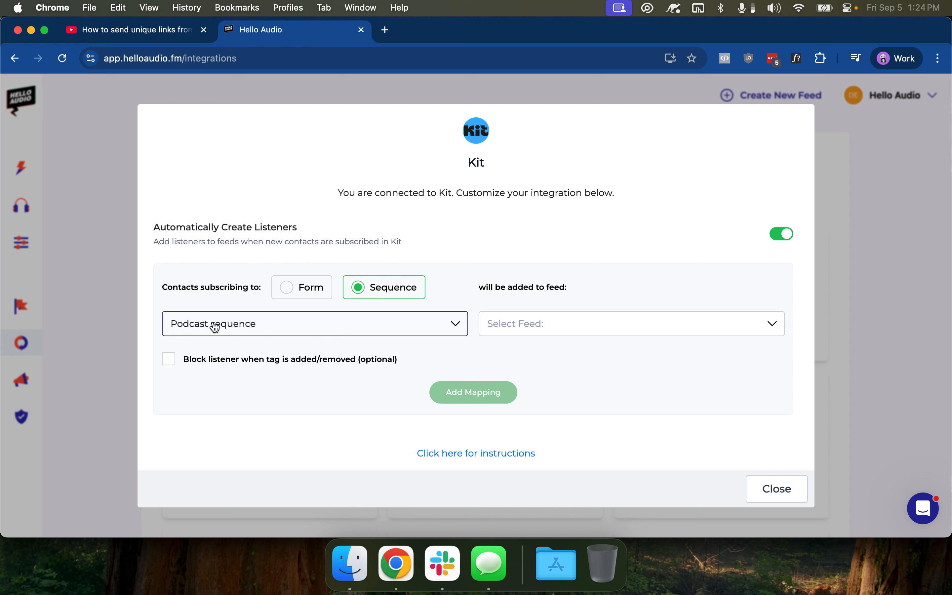
Select the Kit Contacts to Hello Audio feed, then close the dialog without adding a mapping
left_click(533, 323)
left_click(555, 354)
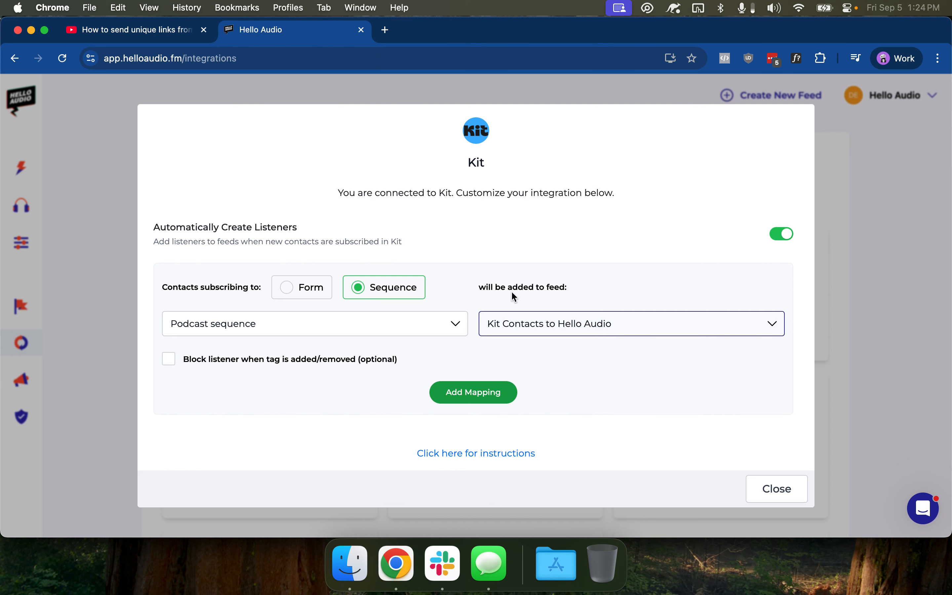
left_click(791, 487)
mouse_move(53, 206)
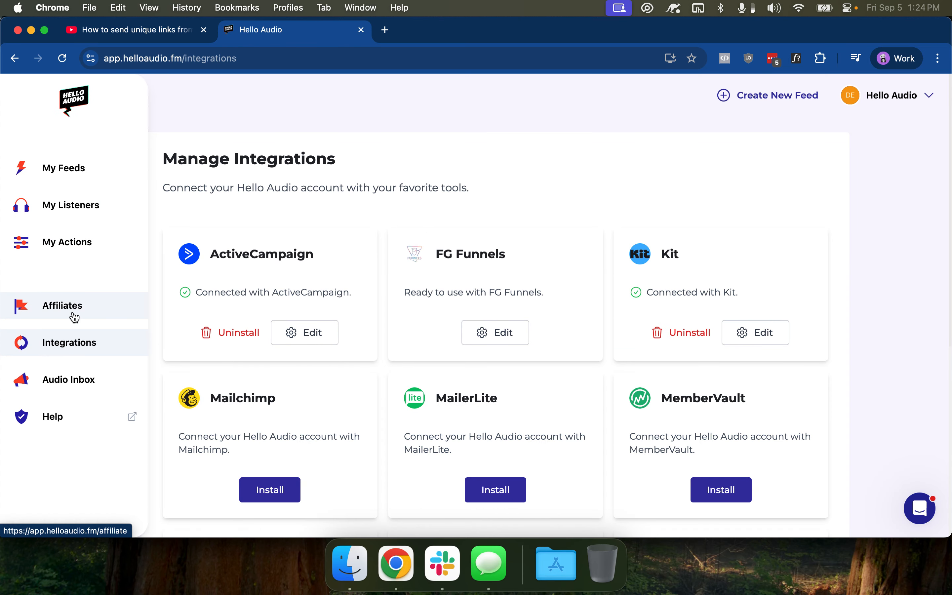
Reopen the Kit settings and pair the Podcast sequence with the Kit Contacts to Hello Audio feed
left_click(765, 337)
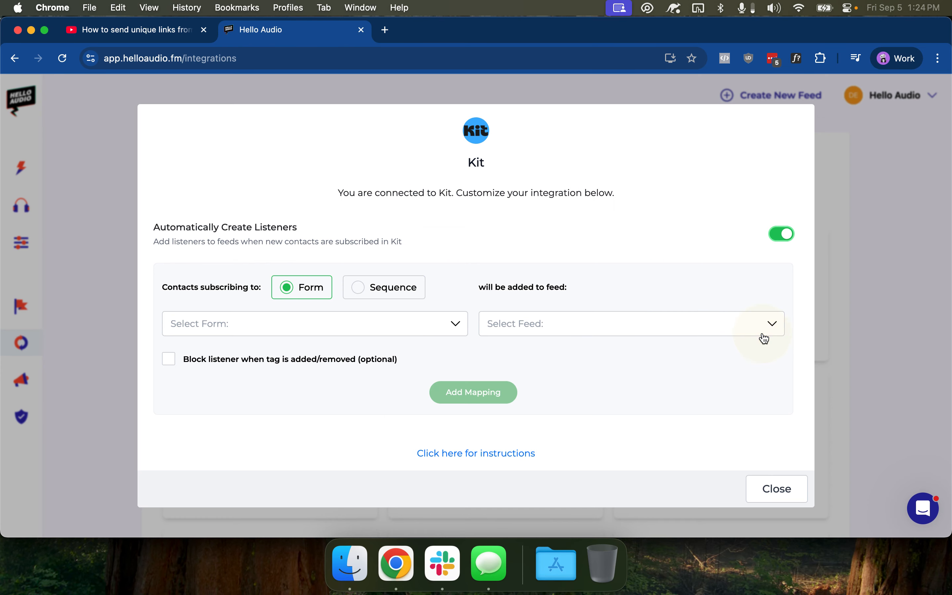
left_click(404, 296)
left_click(395, 324)
left_click(361, 345)
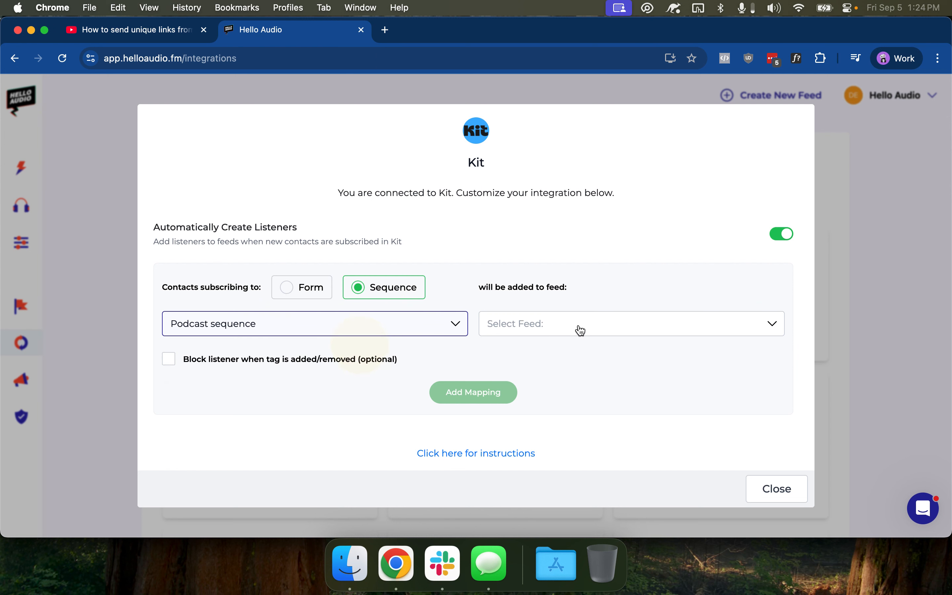
left_click(581, 330)
left_click(582, 353)
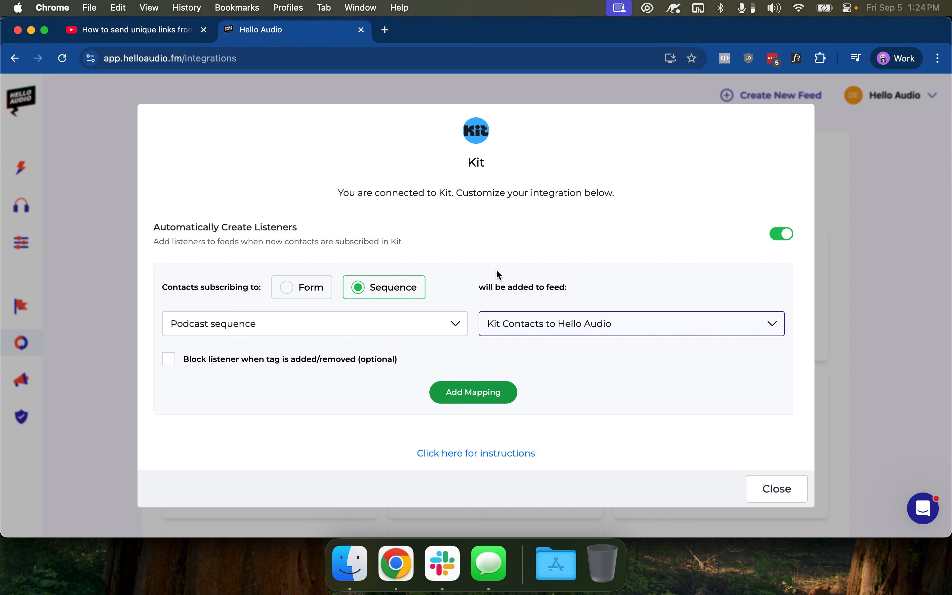
Block listeners when the Paid Member tag is removed from a contact, and add the mapping
left_click(248, 364)
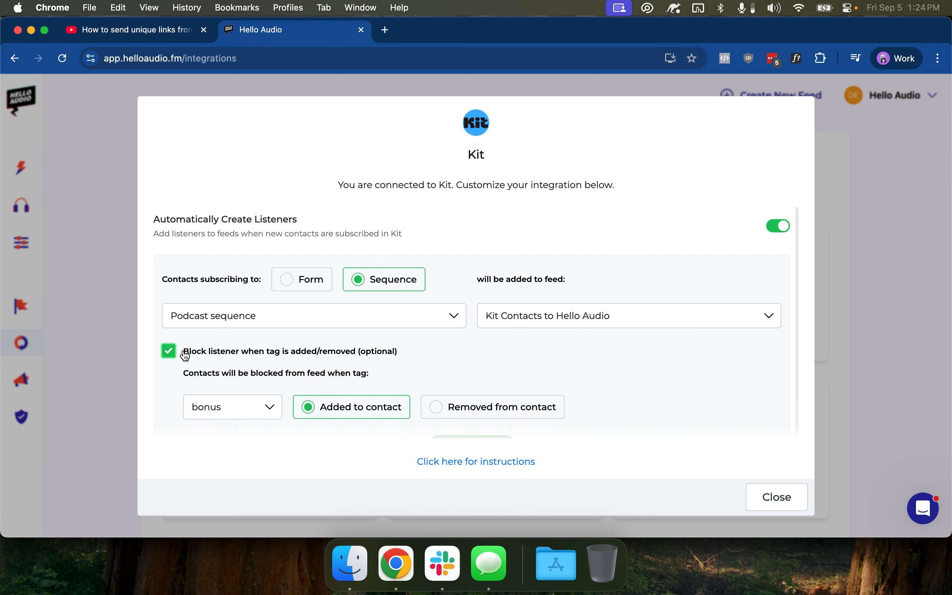
left_click(266, 409)
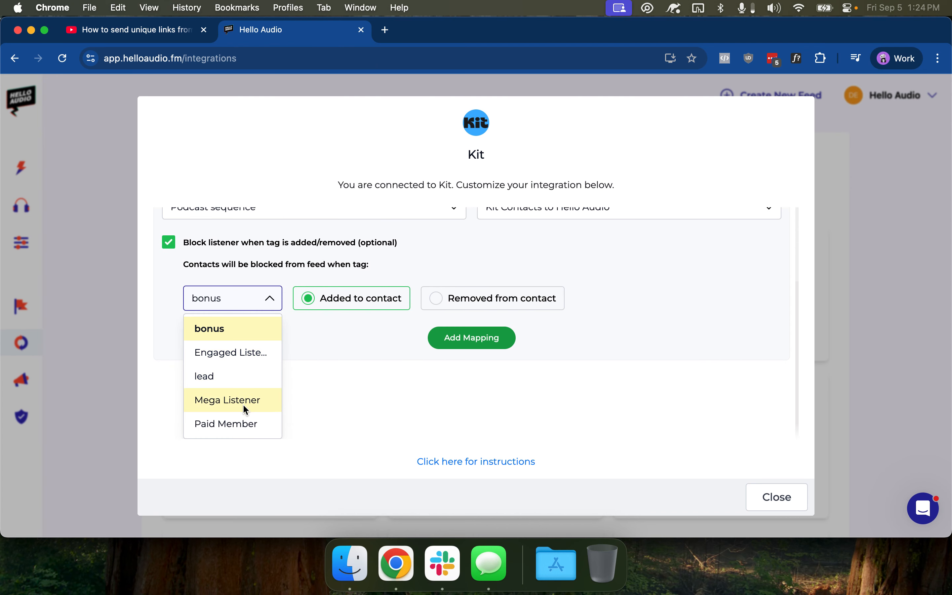
left_click(245, 421)
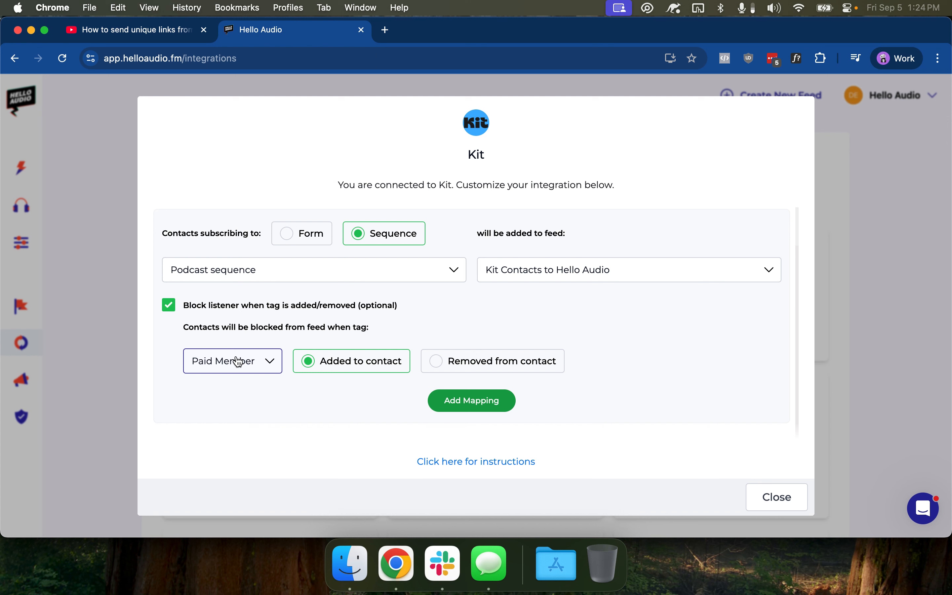
left_click(516, 363)
left_click(490, 411)
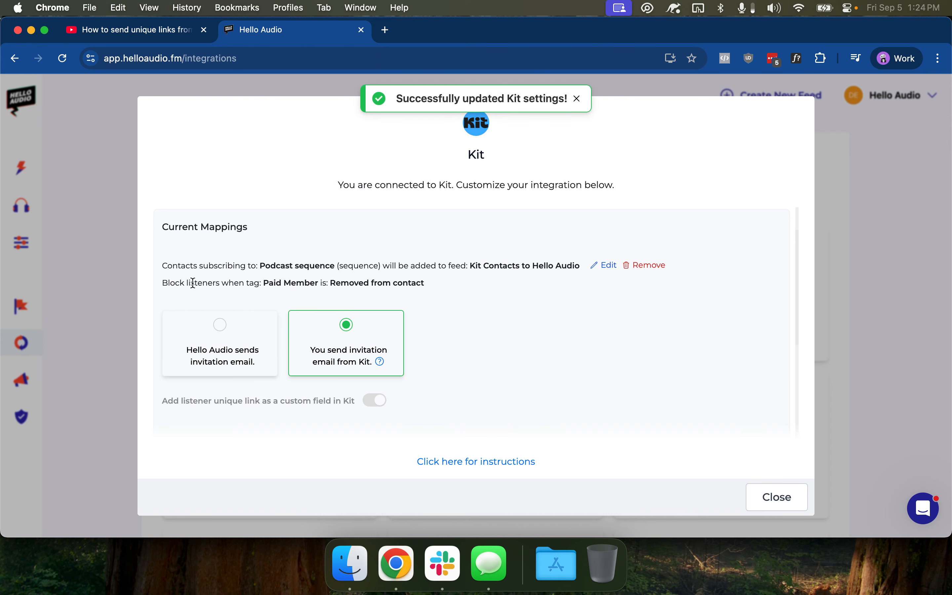
Re-save the existing Kit mapping unchanged and open a new browser tab
left_click_drag(266, 282, 453, 284)
left_click(453, 284)
left_click(603, 265)
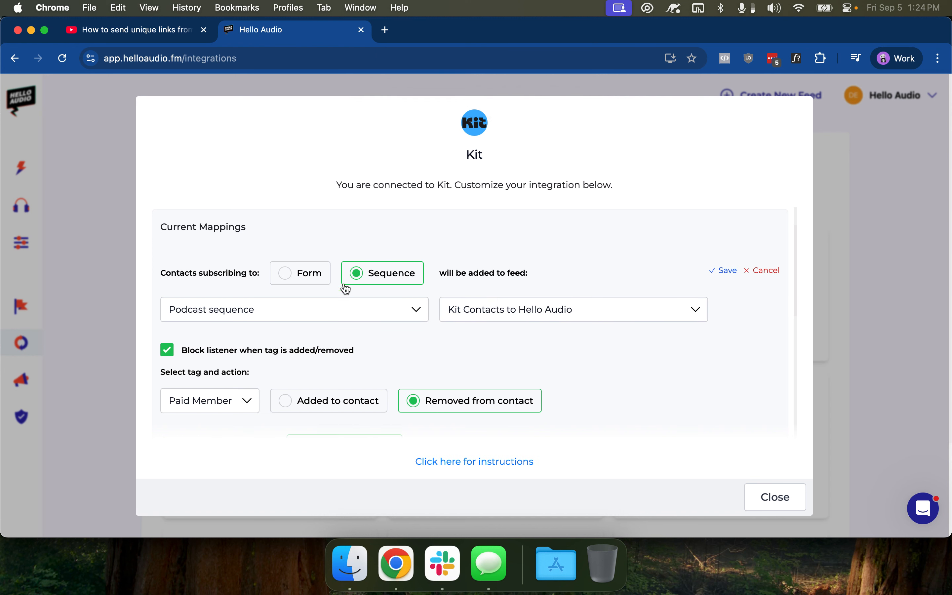
left_click(711, 271)
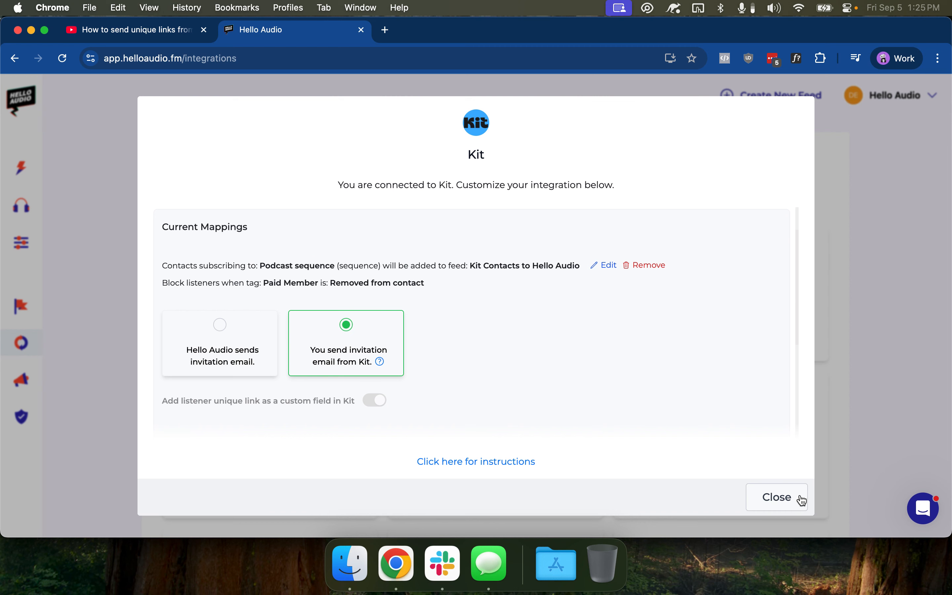
key("super+t")
Load kit.com, log into the Kit app, and go to Grow > Subscribers
type("kit")
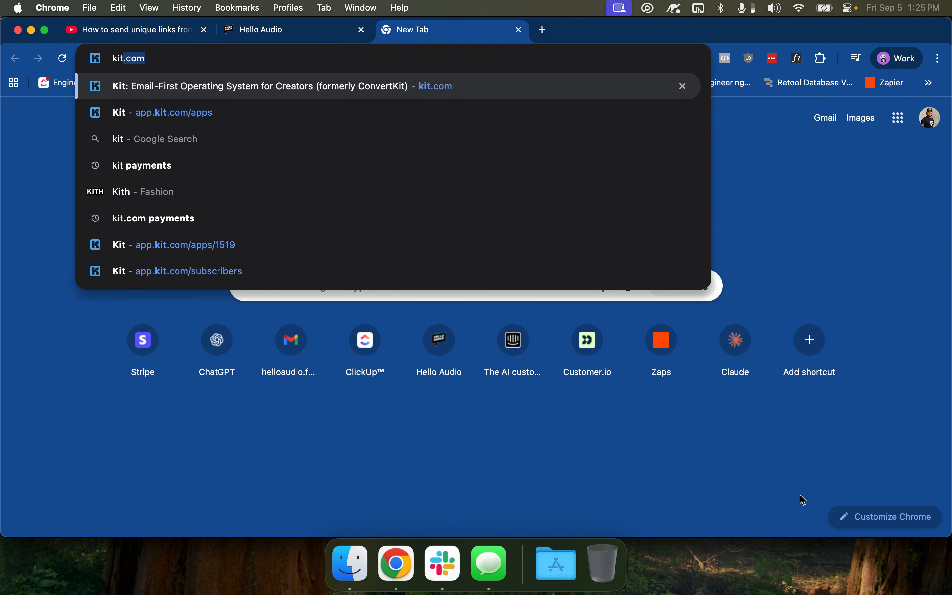
key("Return")
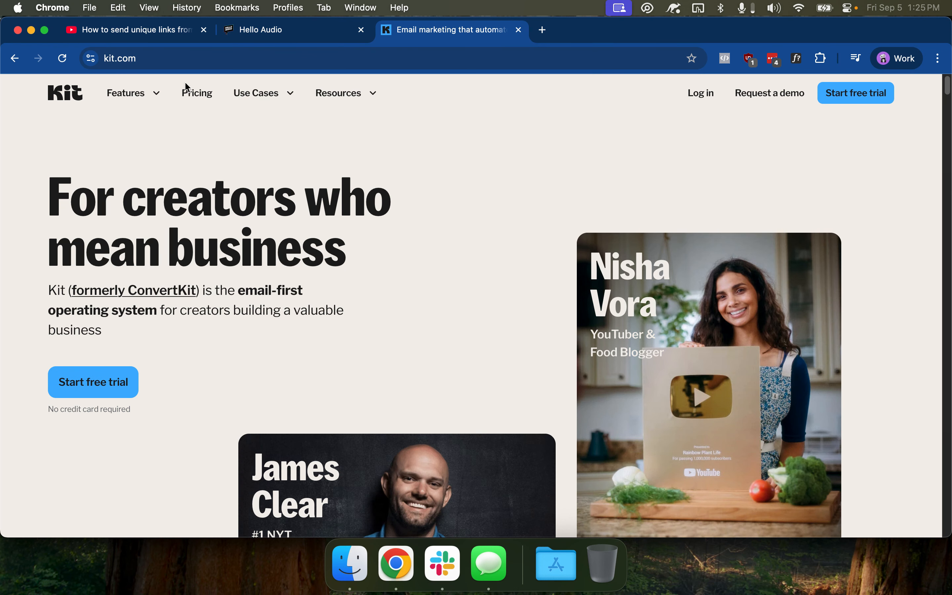
left_click(702, 93)
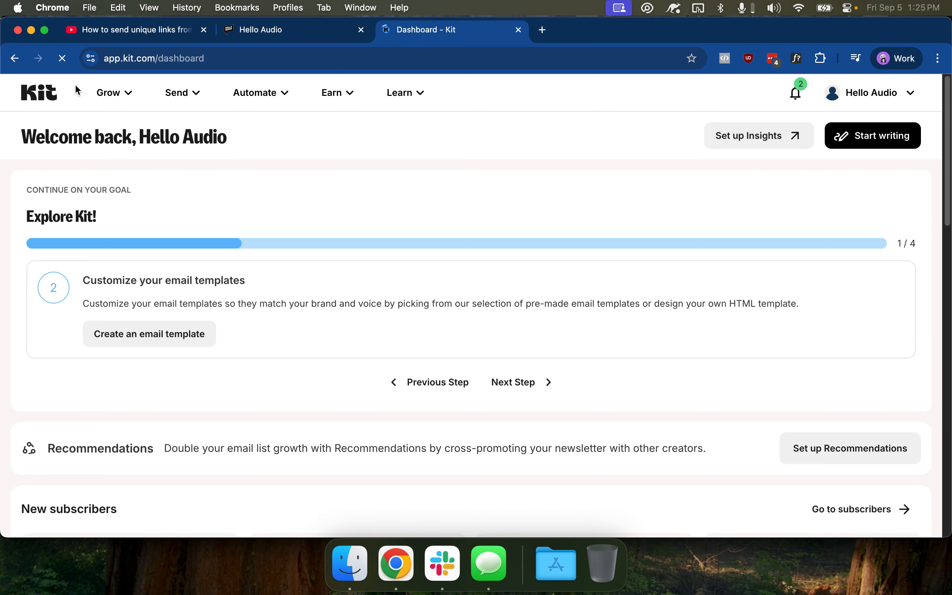
left_click(112, 93)
left_click(165, 136)
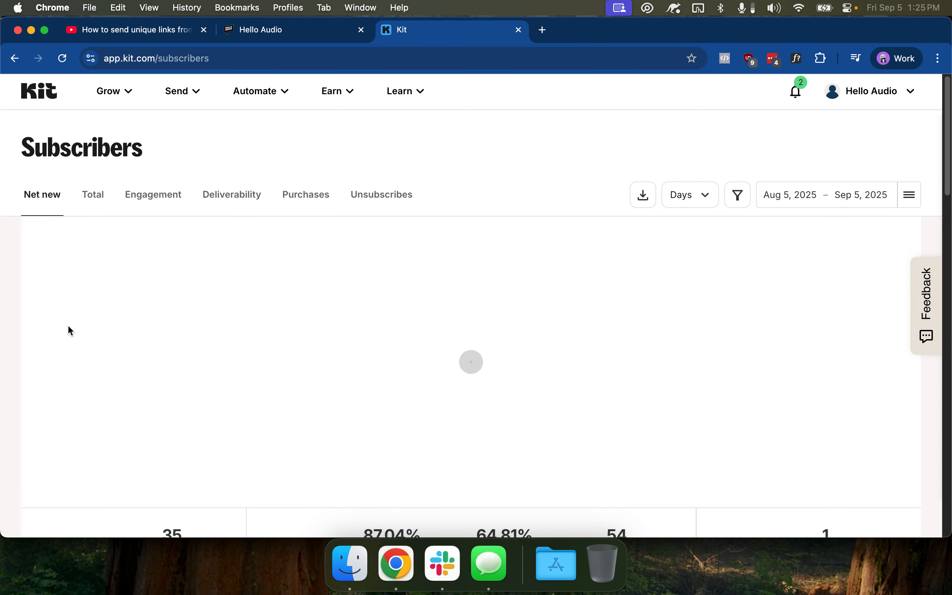
Open the newest subscriber's details from the subscribers list
scroll(70, 328, "down", 5)
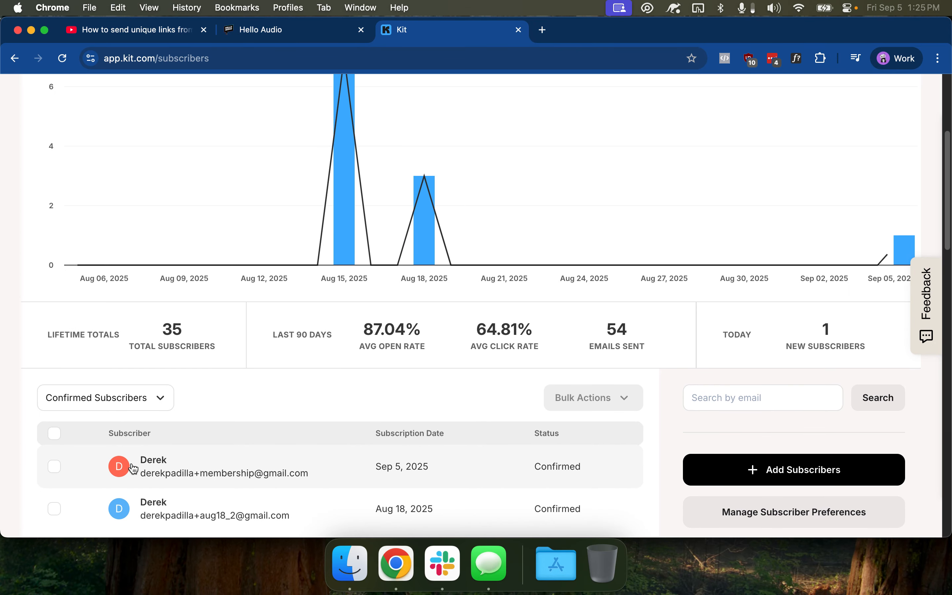
left_click(155, 461)
left_click_drag(114, 225, 179, 223)
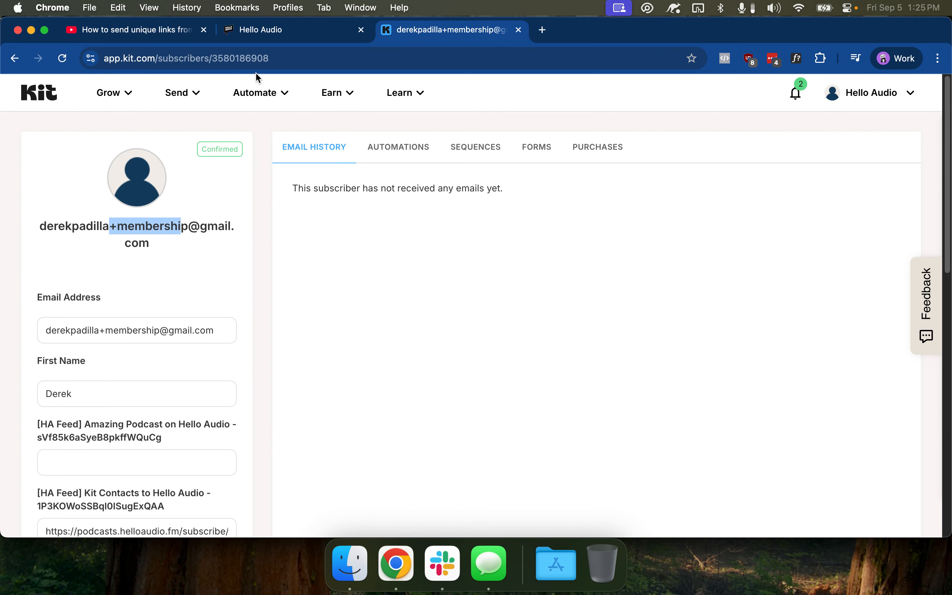
Go to Earn > Products to see the Paid Membership product
left_click(191, 93)
left_click(329, 93)
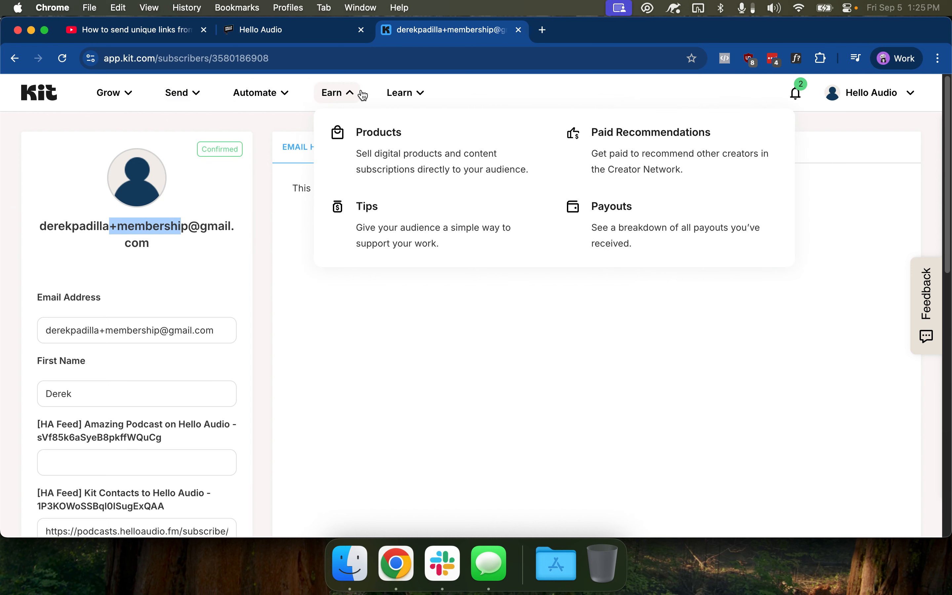
left_click(385, 152)
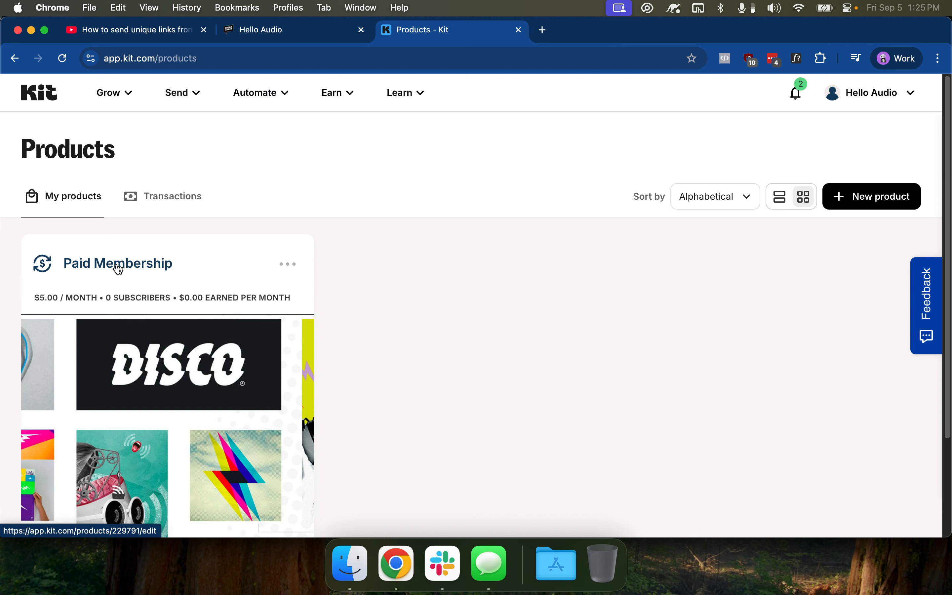
Open the Paid Membership product and preview its Checkout and Confirmation pages
left_click(102, 263)
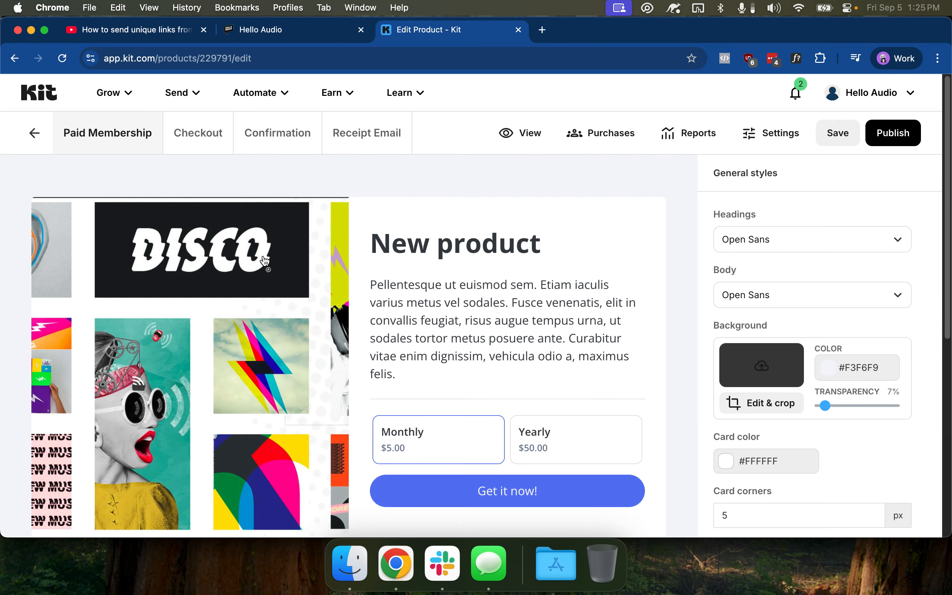
scroll(412, 345, "down", 2)
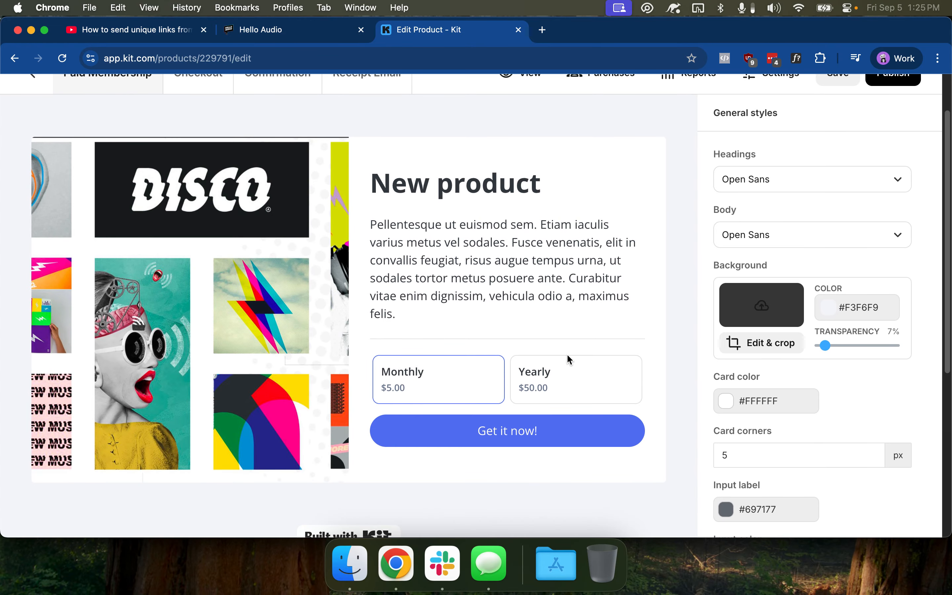
scroll(470, 303, "up", 2)
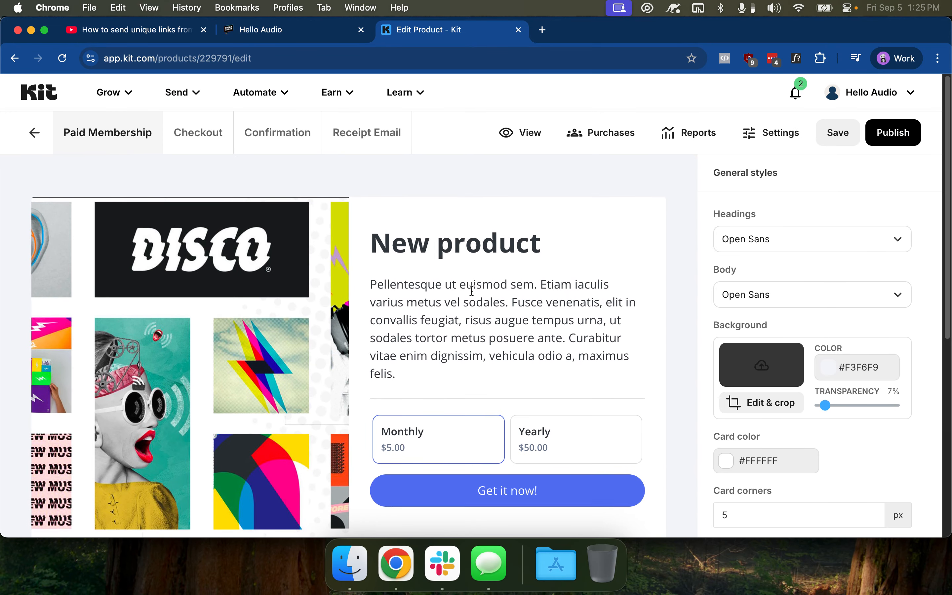
left_click(211, 142)
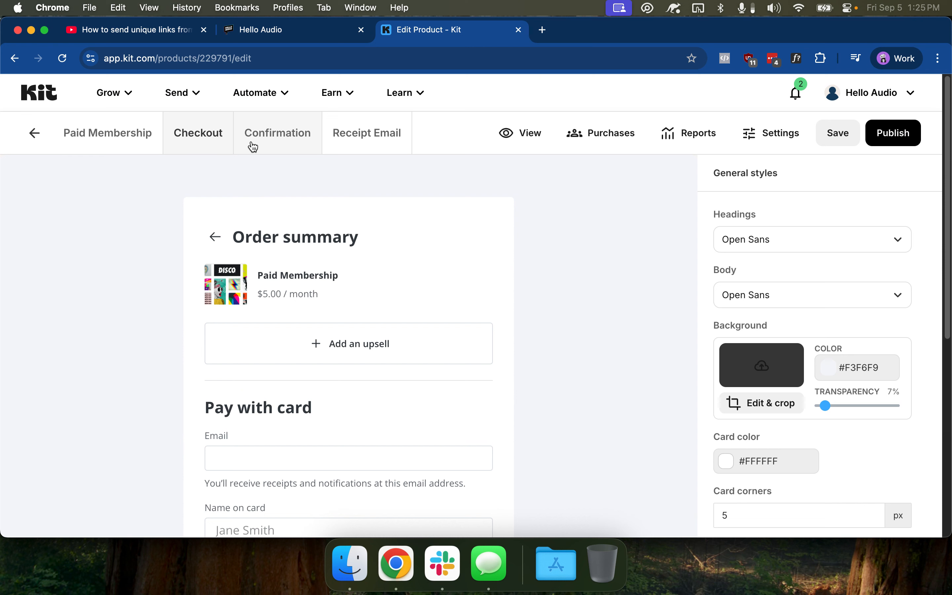
left_click(257, 145)
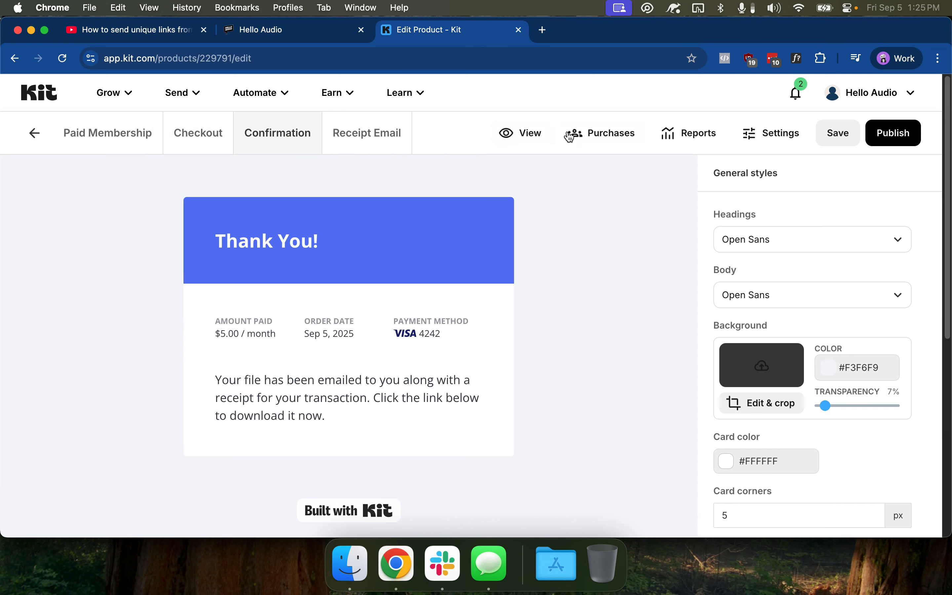
left_click(87, 134)
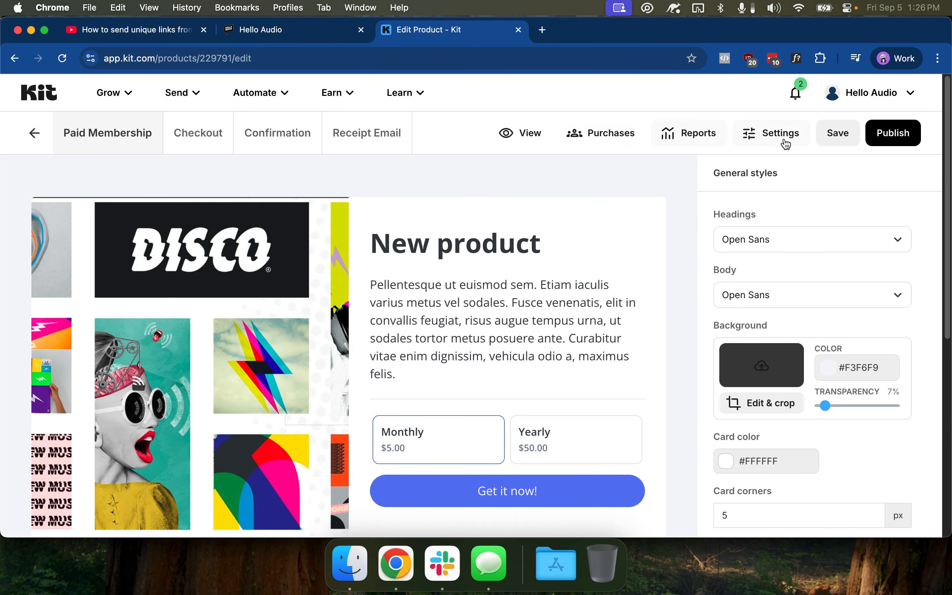
View the live Paid Membership page, toggling between Yearly $50.00 and Monthly $5.00 pricing
left_click(539, 134)
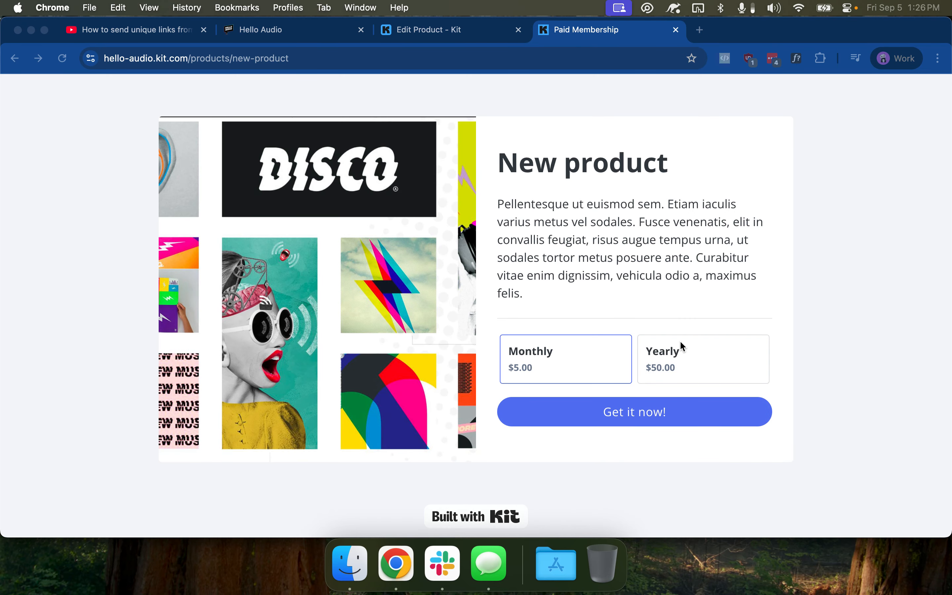
left_click(680, 348)
left_click(594, 359)
left_click(704, 365)
left_click(588, 365)
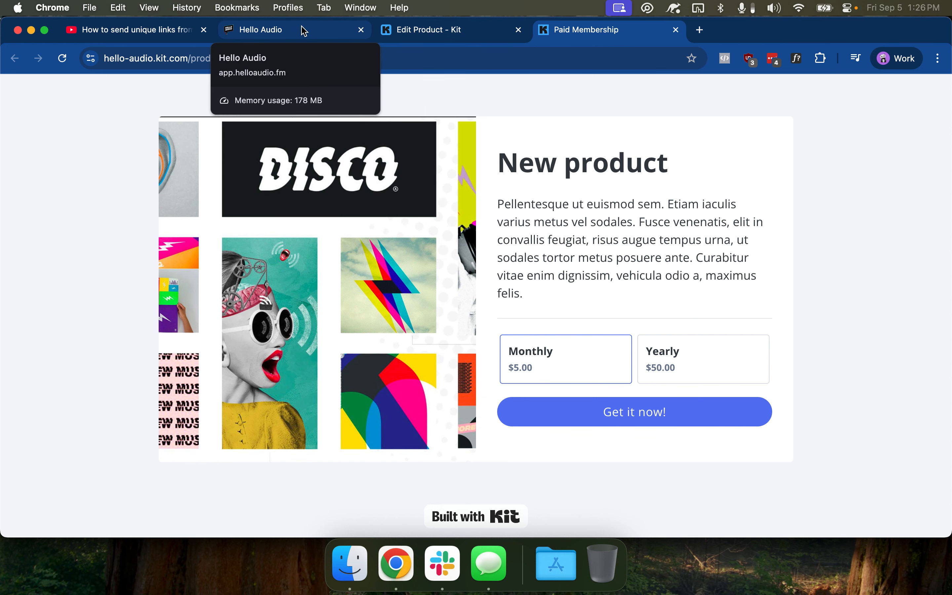
left_click(429, 33)
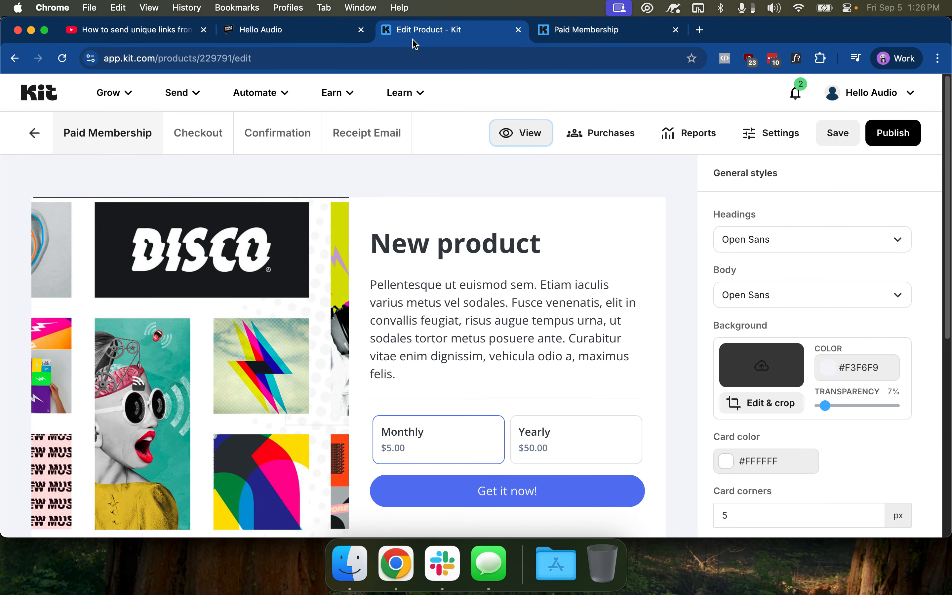
Open Automate > Visual Automations, look over the Podcast automation, and bring up the templates
left_click(260, 94)
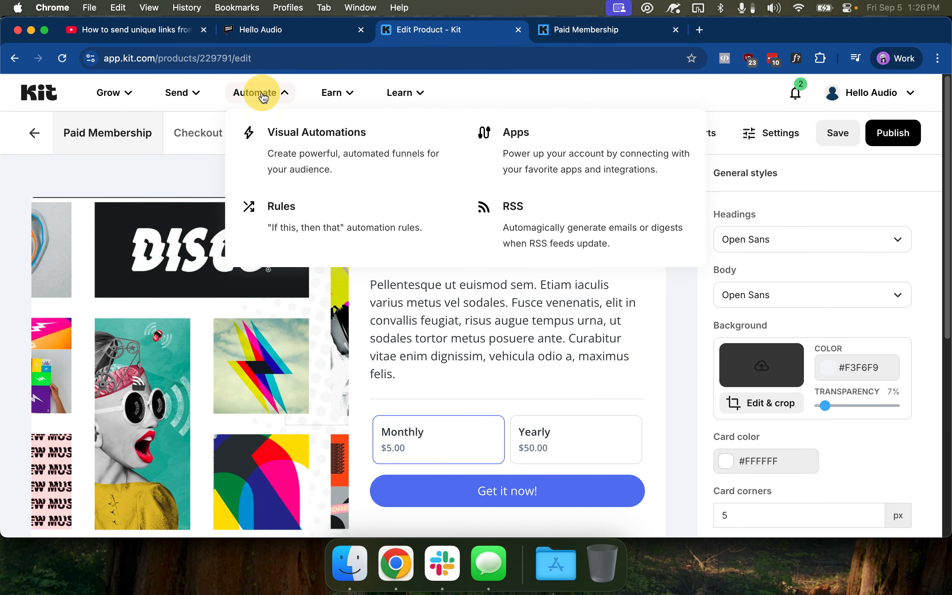
left_click(292, 157)
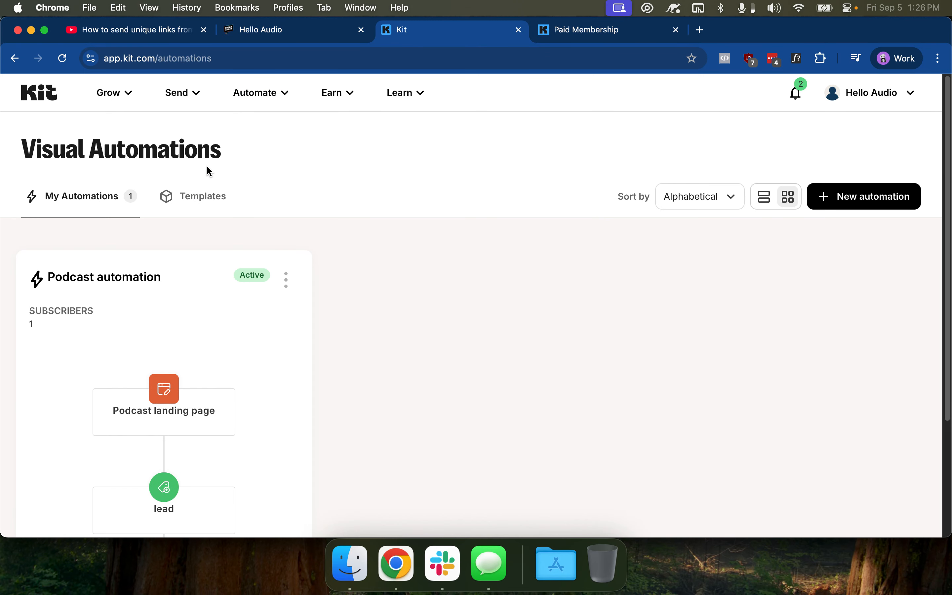
scroll(233, 290, "down", 2)
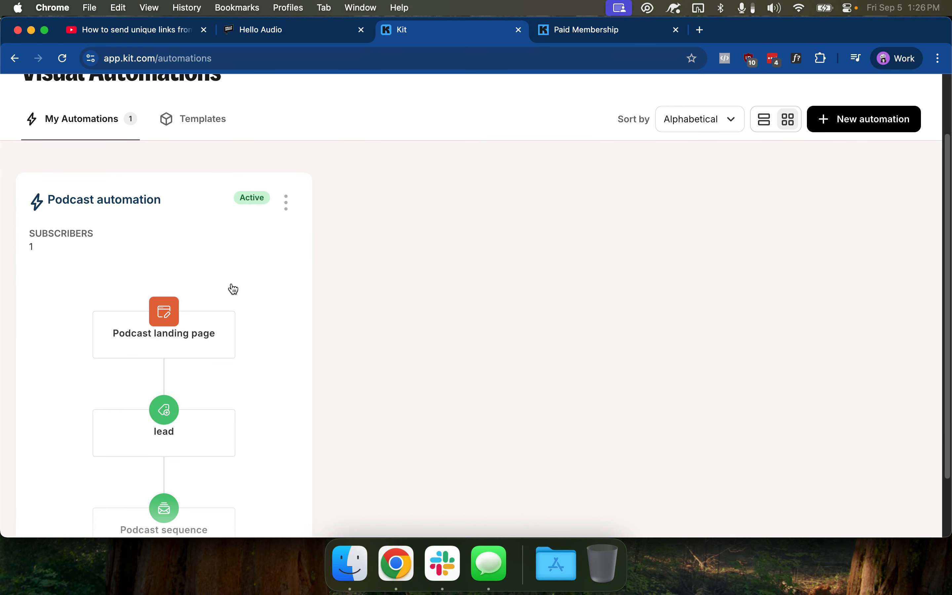
scroll(233, 289, "down", 2)
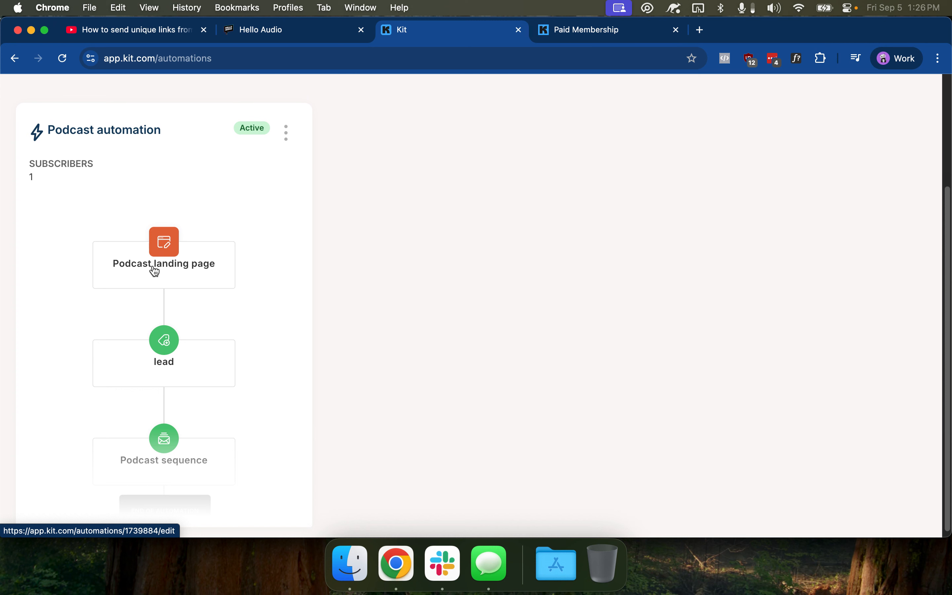
scroll(176, 279, "down", 1)
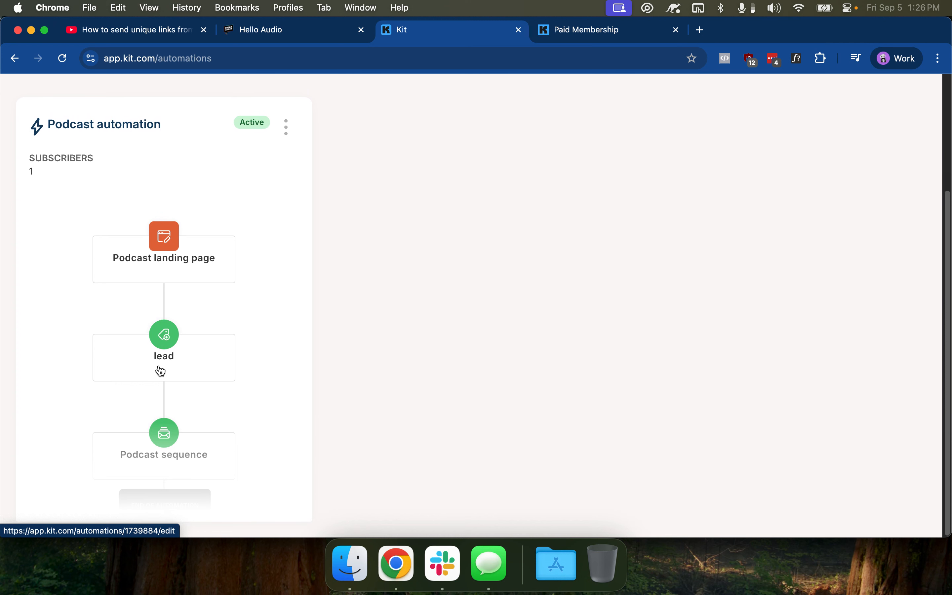
scroll(525, 314, "up", 4)
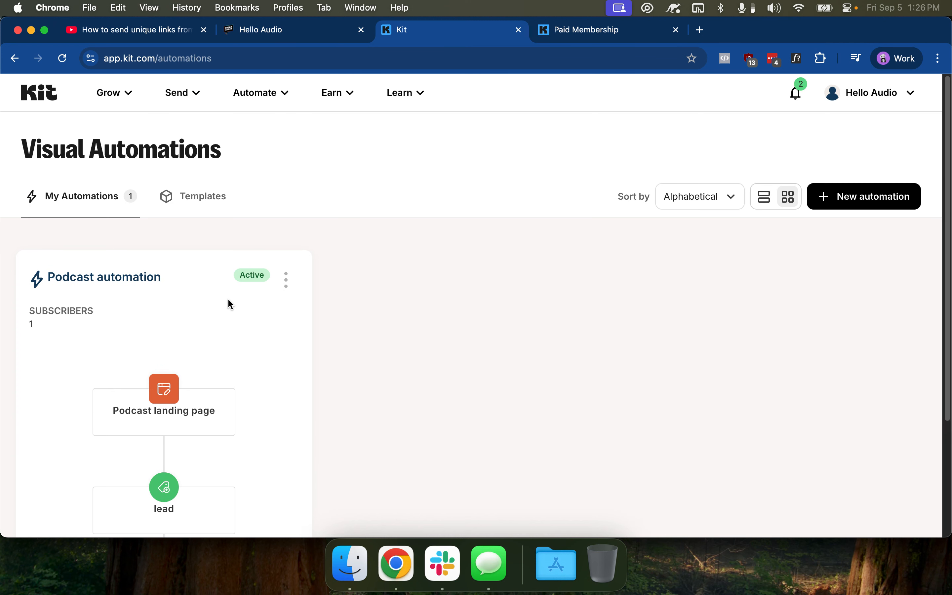
left_click(848, 205)
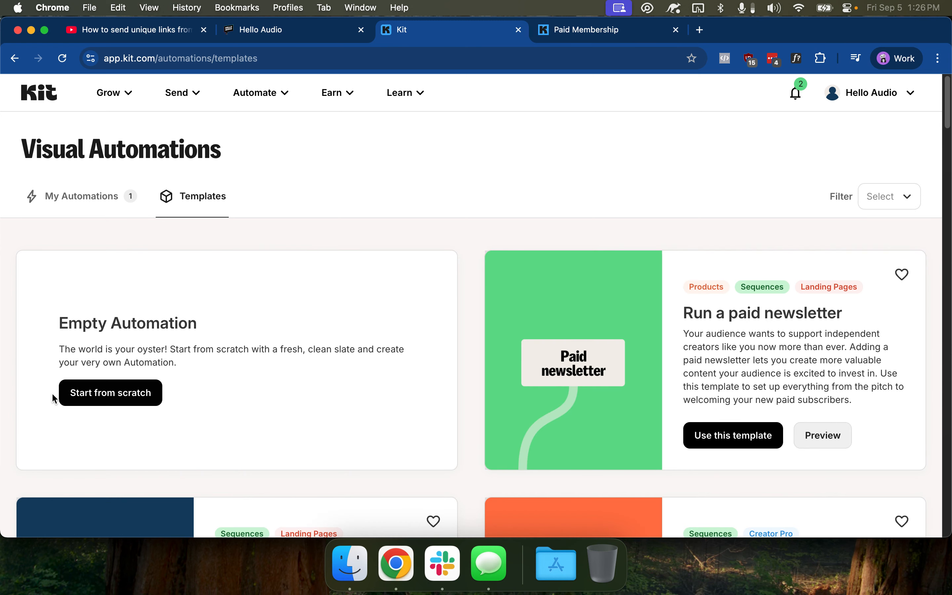
Build an empty automation triggered by a Paid Membership product purchase and add a following step
left_click(137, 395)
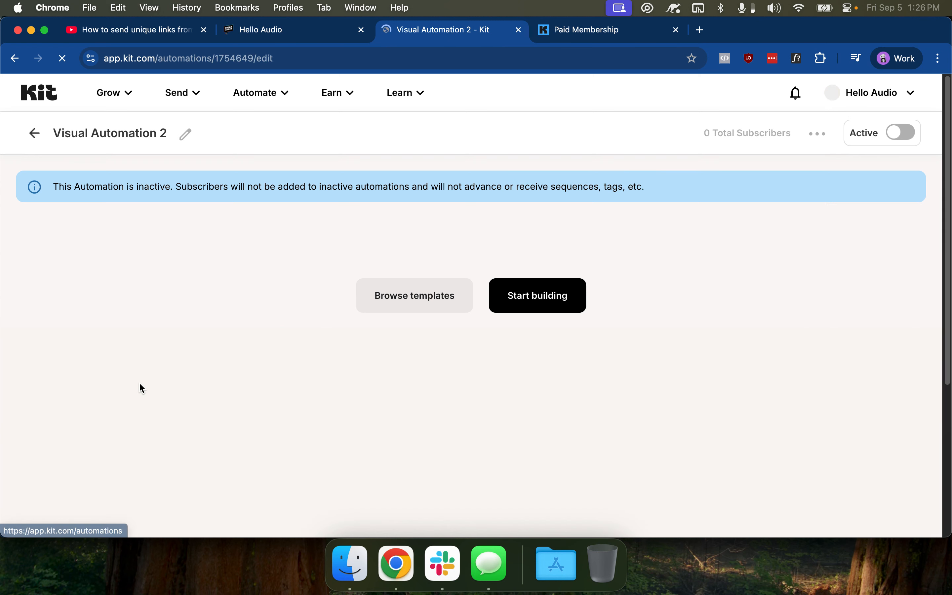
left_click(532, 302)
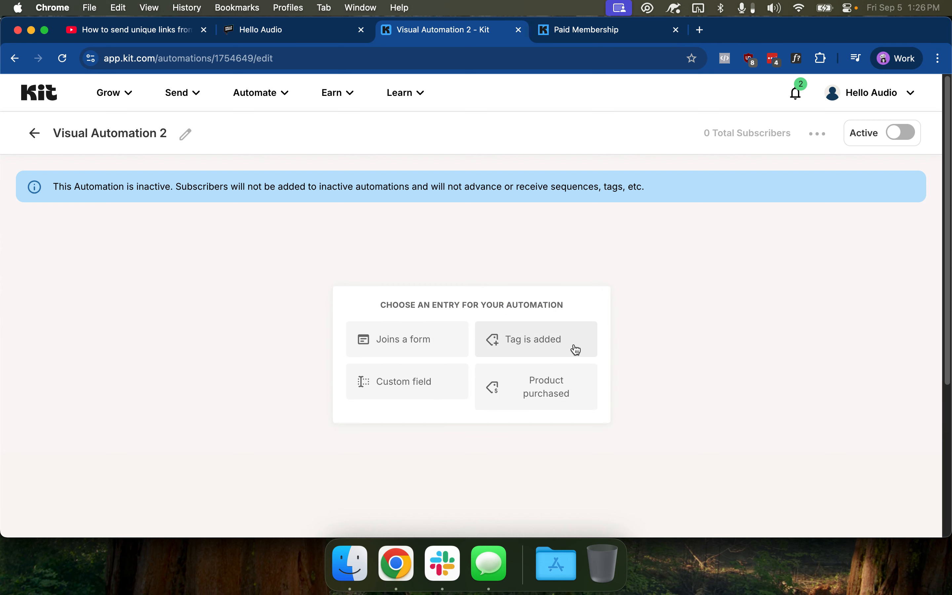
left_click(567, 397)
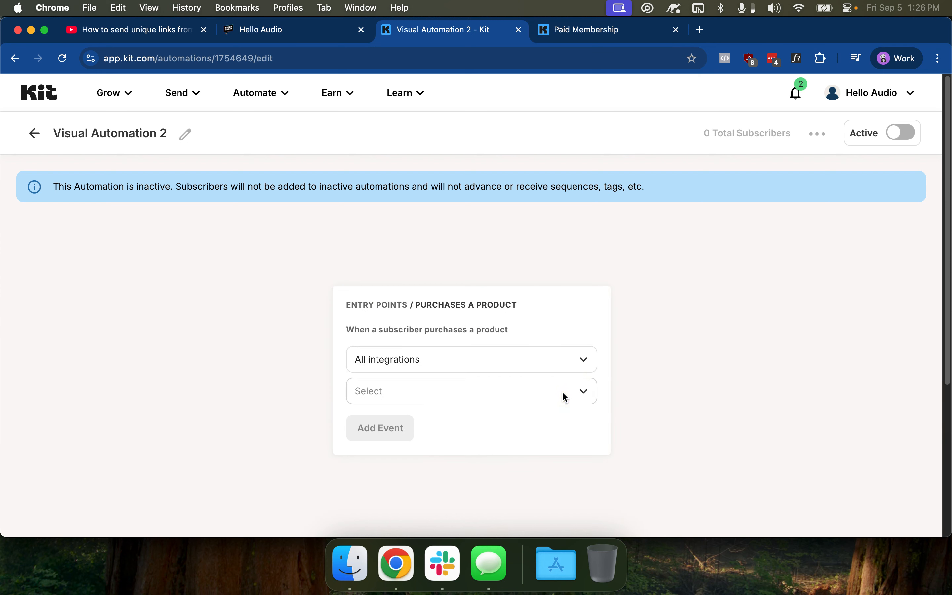
left_click(410, 392)
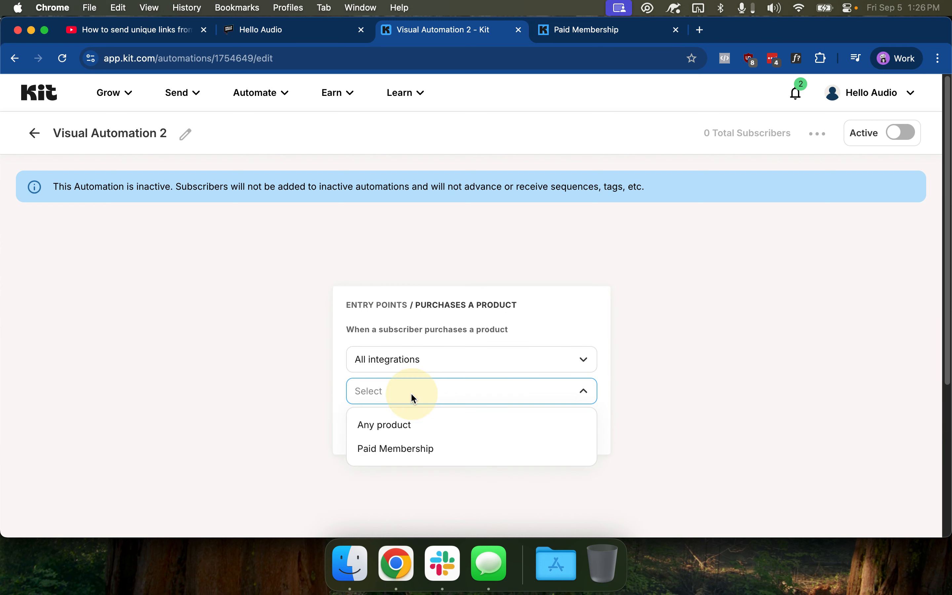
left_click(404, 455)
left_click(397, 431)
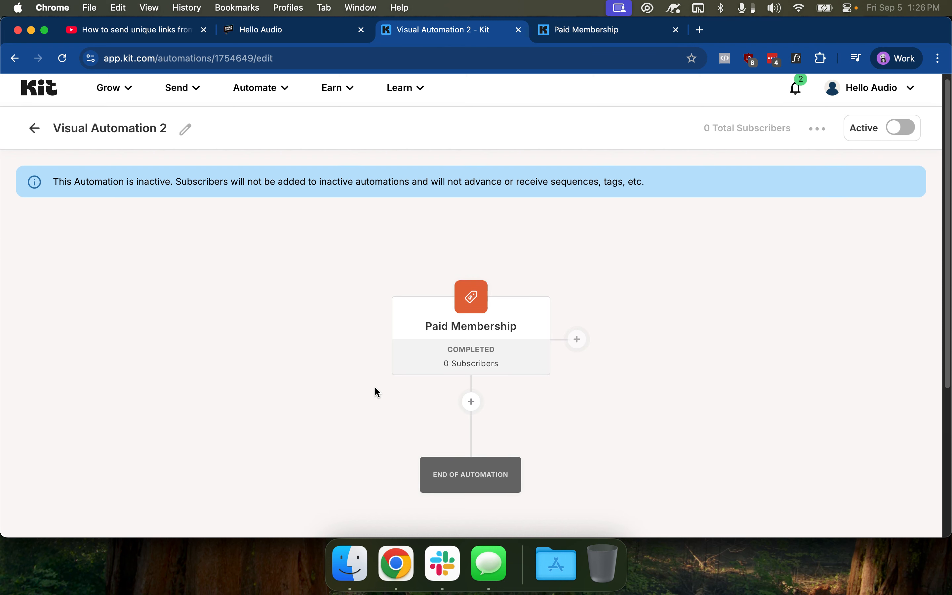
scroll(413, 374, "down", 4)
left_click(472, 266)
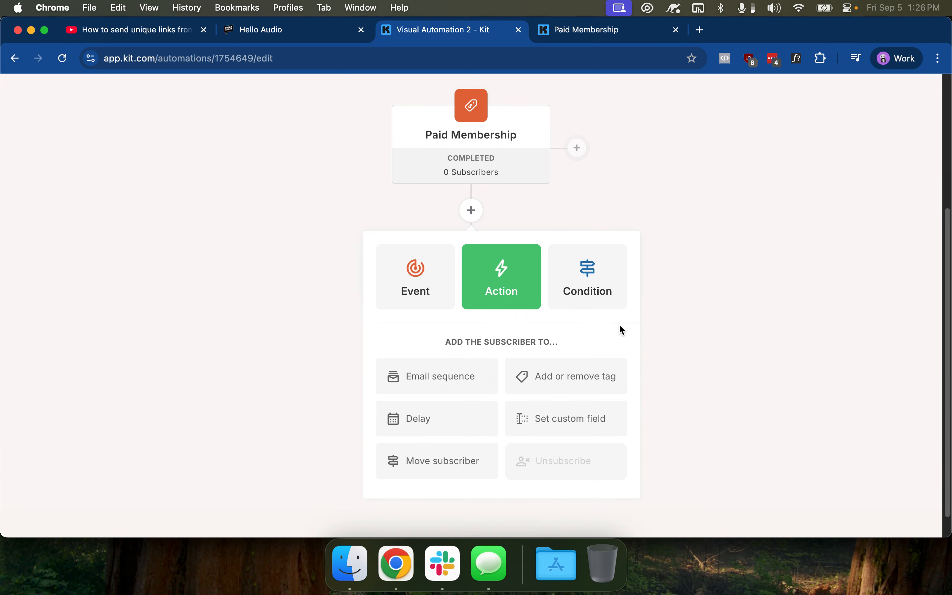
Check the Paid Member tag blocking rule in Hello Audio's Kit integration dialog
left_click(262, 31)
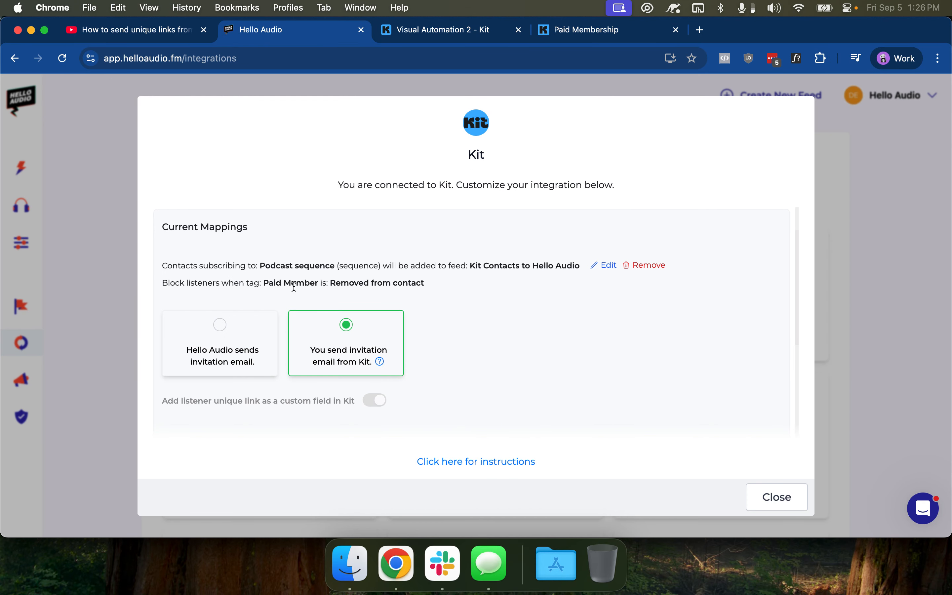
left_click_drag(266, 283, 318, 283)
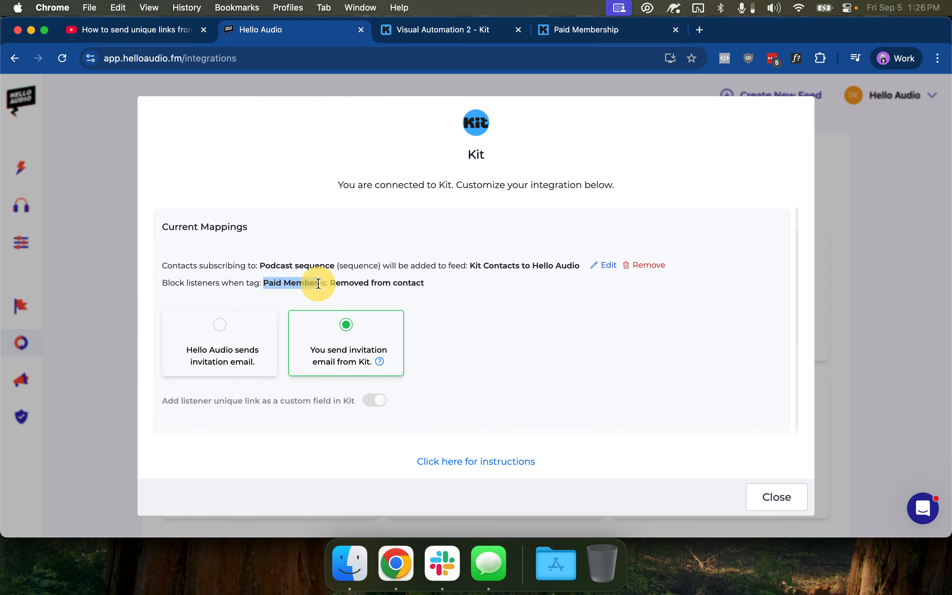
left_click_drag(169, 283, 222, 283)
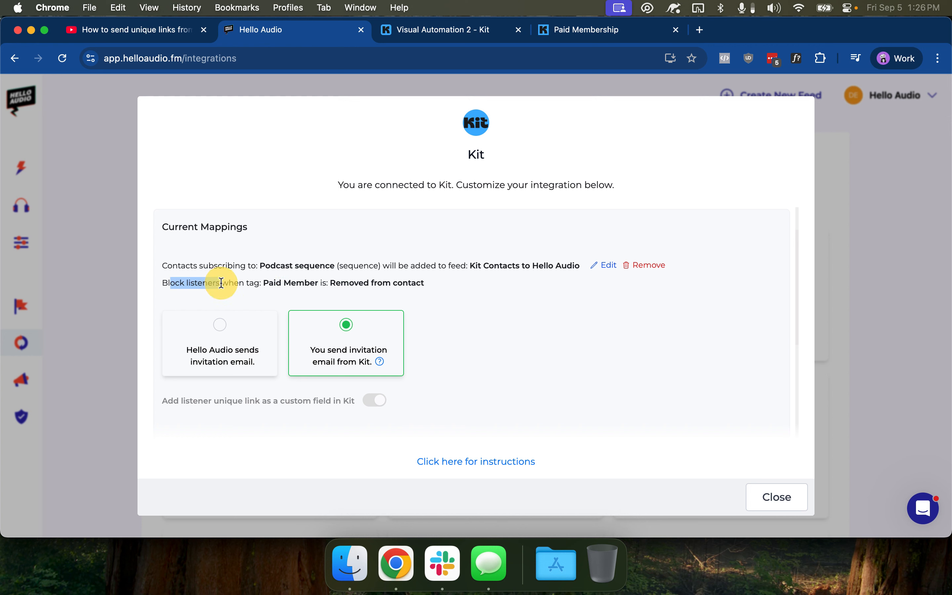
Add an action that tags the subscriber Paid Member after the purchase
left_click(507, 34)
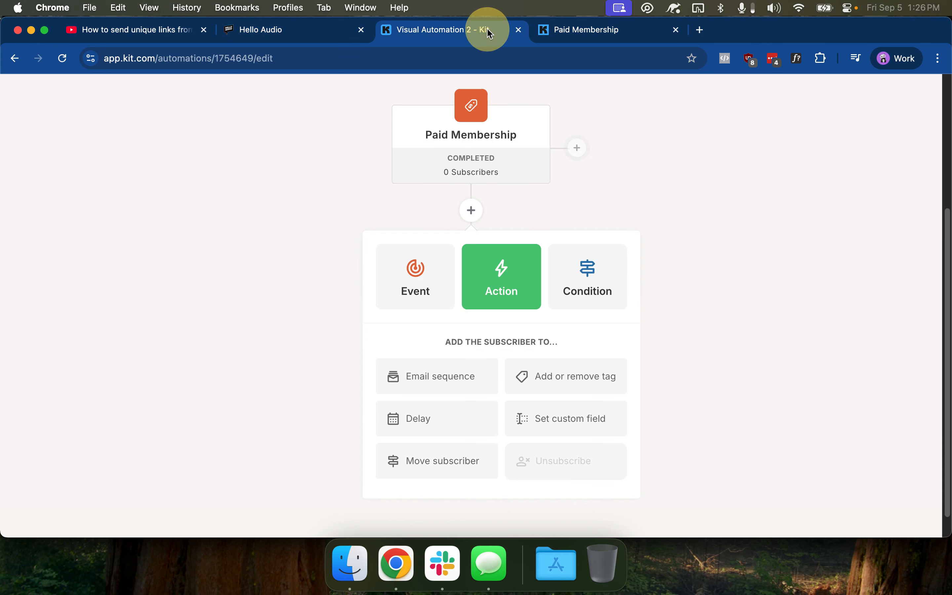
left_click(569, 379)
left_click(472, 432)
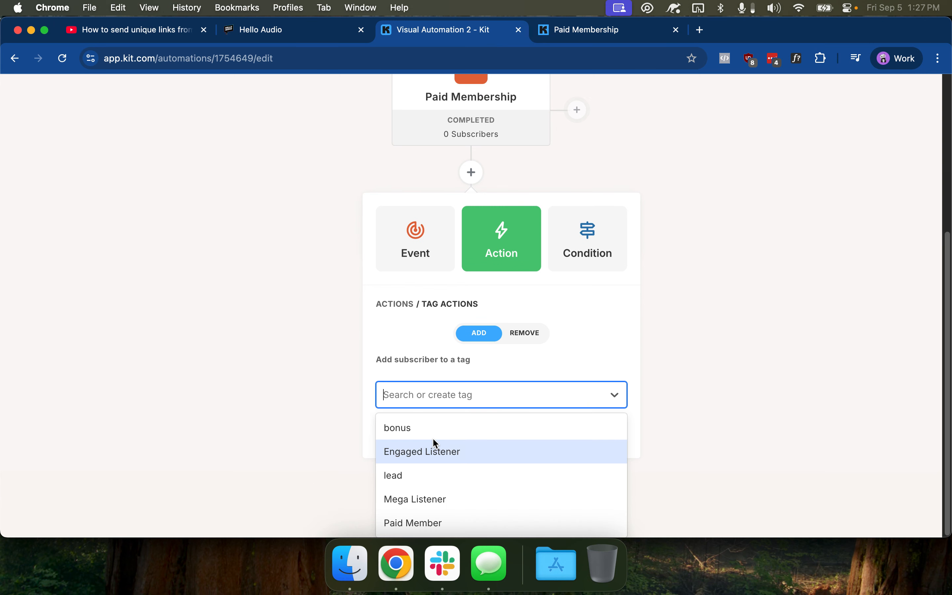
left_click(409, 520)
left_click(424, 444)
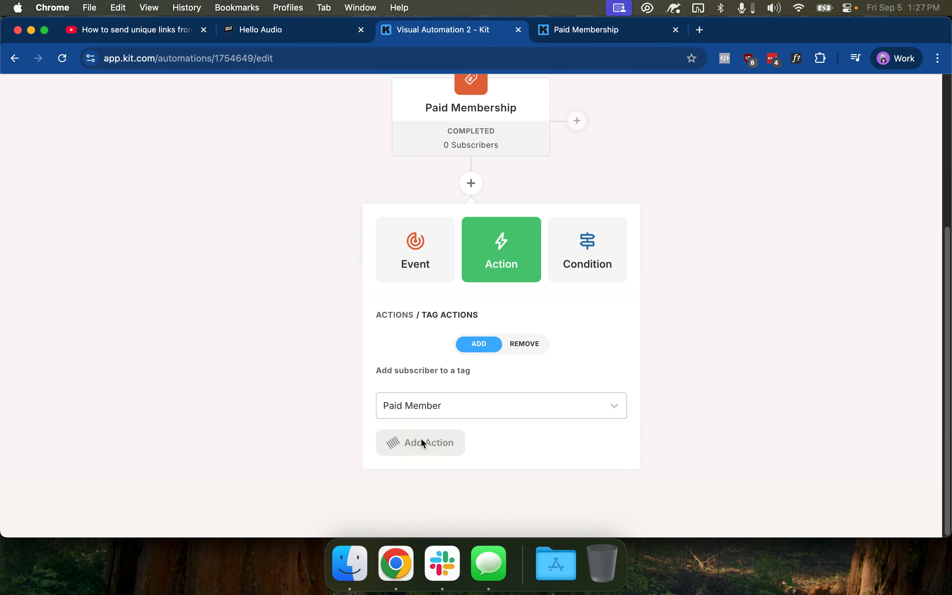
Add an Email sequence action that subscribes them to the Podcast sequence
left_click(472, 366)
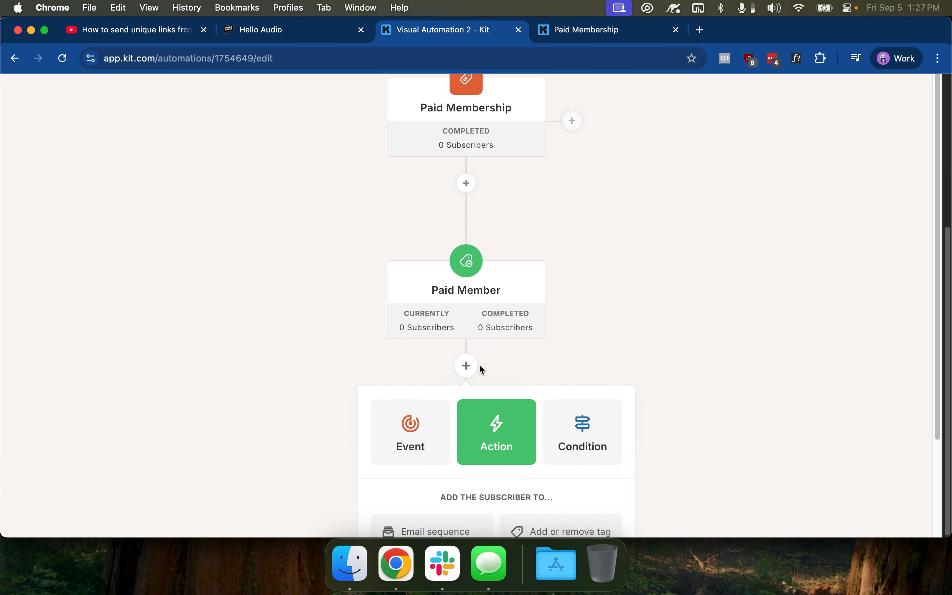
scroll(497, 395, "down", 3)
left_click(459, 416)
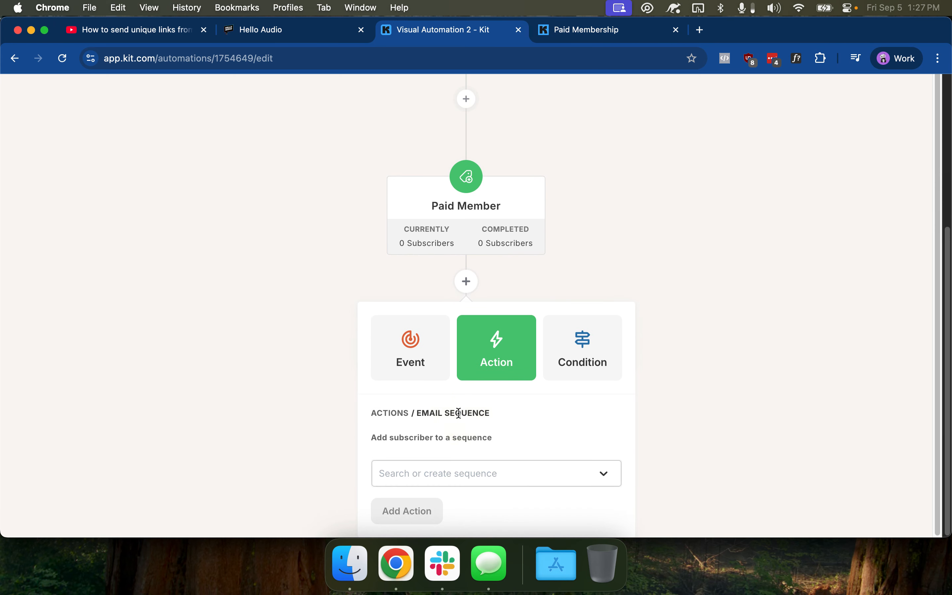
left_click(454, 473)
left_click(432, 505)
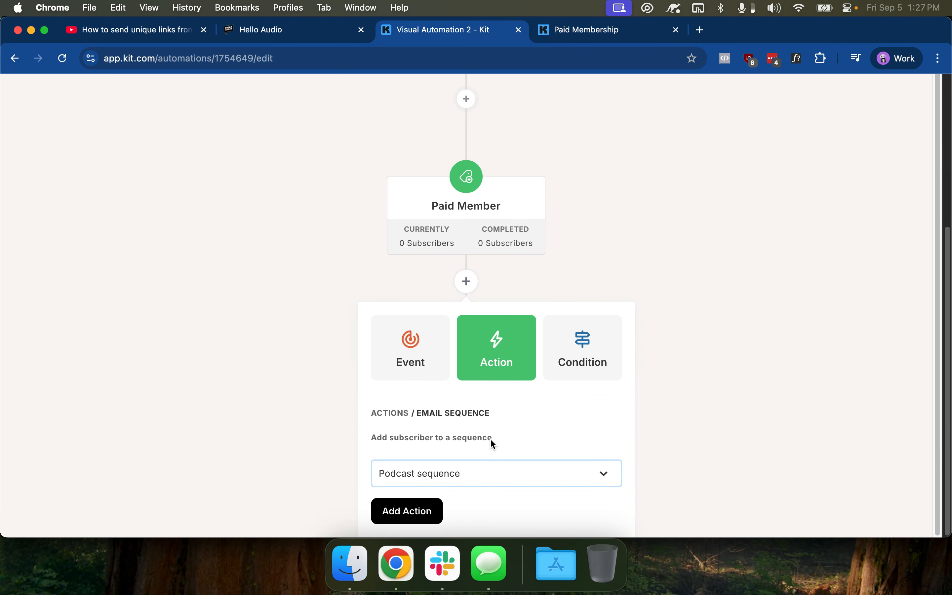
left_click(425, 510)
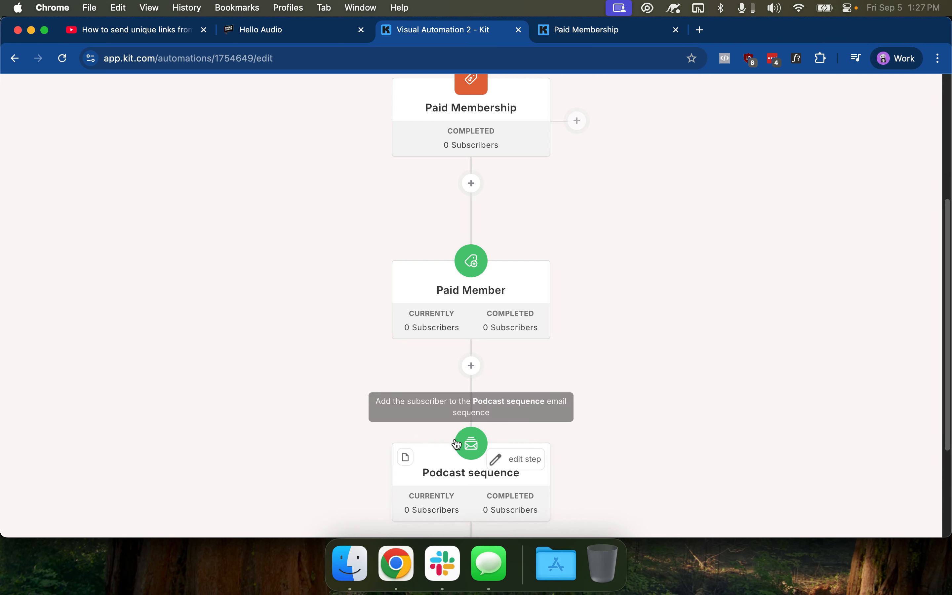
scroll(334, 189, "down", 2)
mouse_move(451, 393)
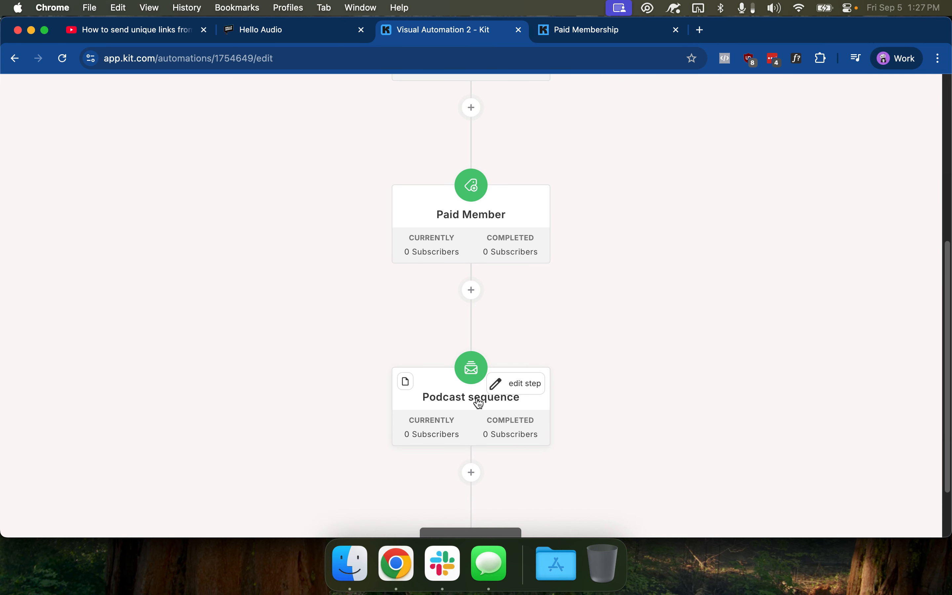
mouse_move(441, 218)
Review Hello Audio's mapping of the Podcast sequence to the Kit Contacts to Hello Audio feed
left_click(291, 31)
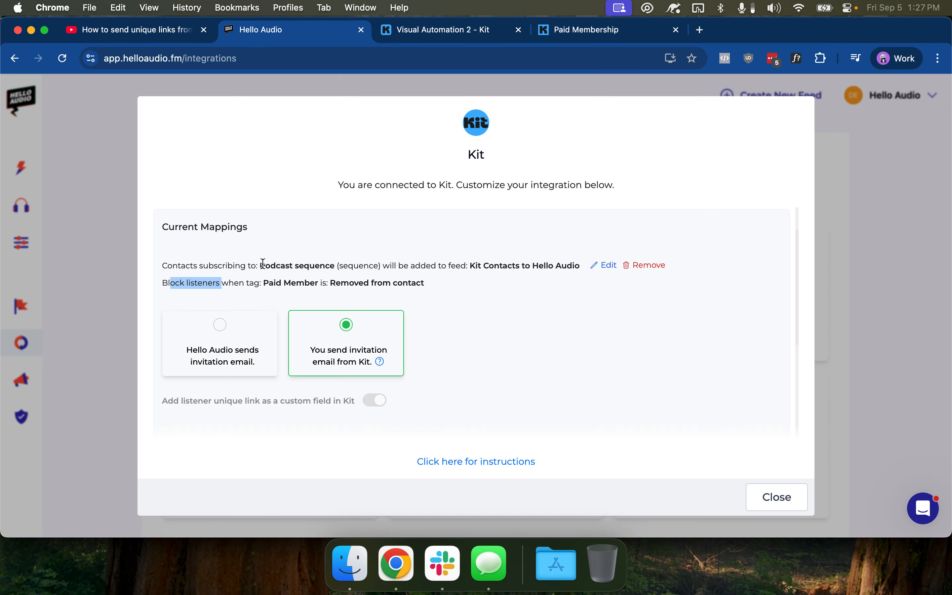
left_click_drag(215, 266, 557, 266)
left_click(557, 266)
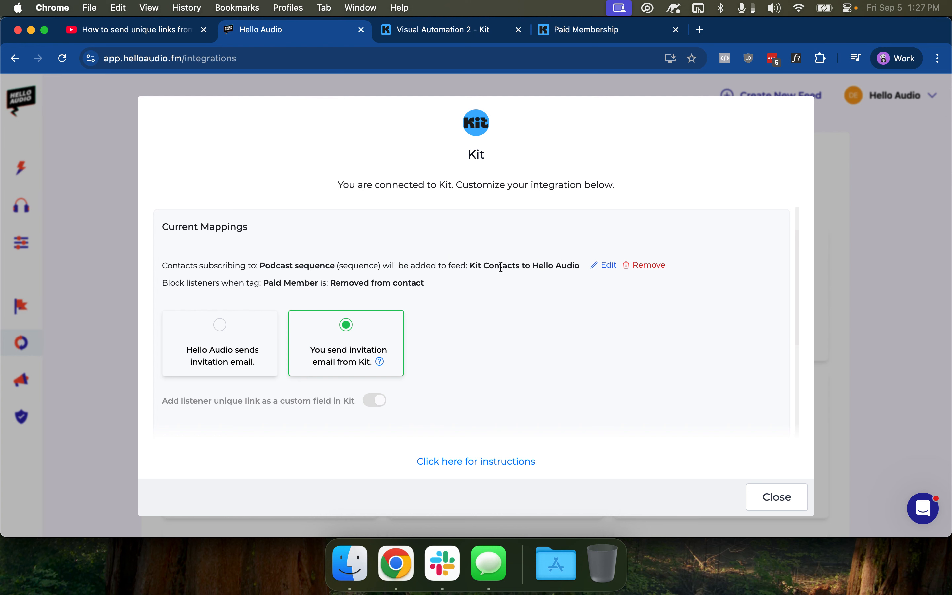
left_click(398, 24)
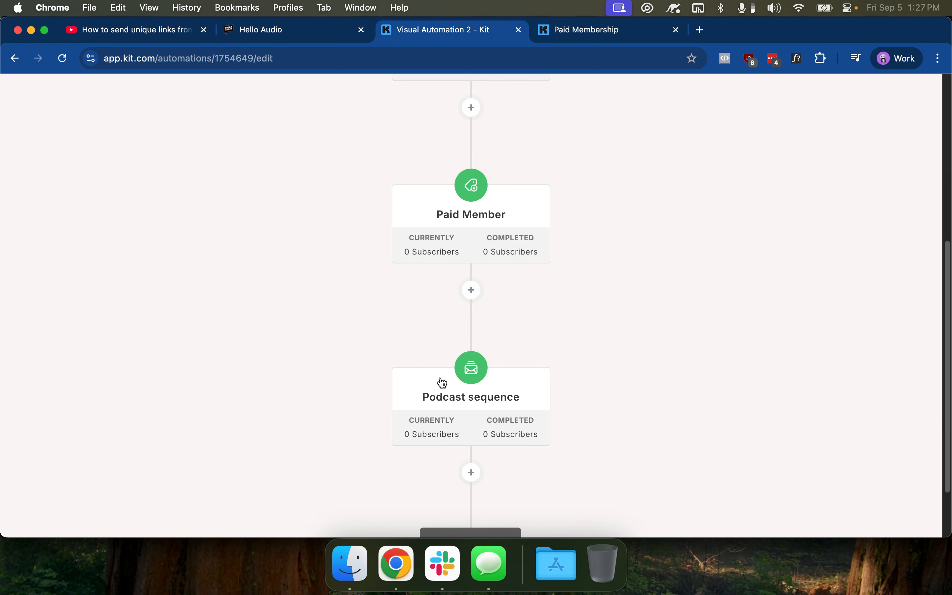
left_click(318, 31)
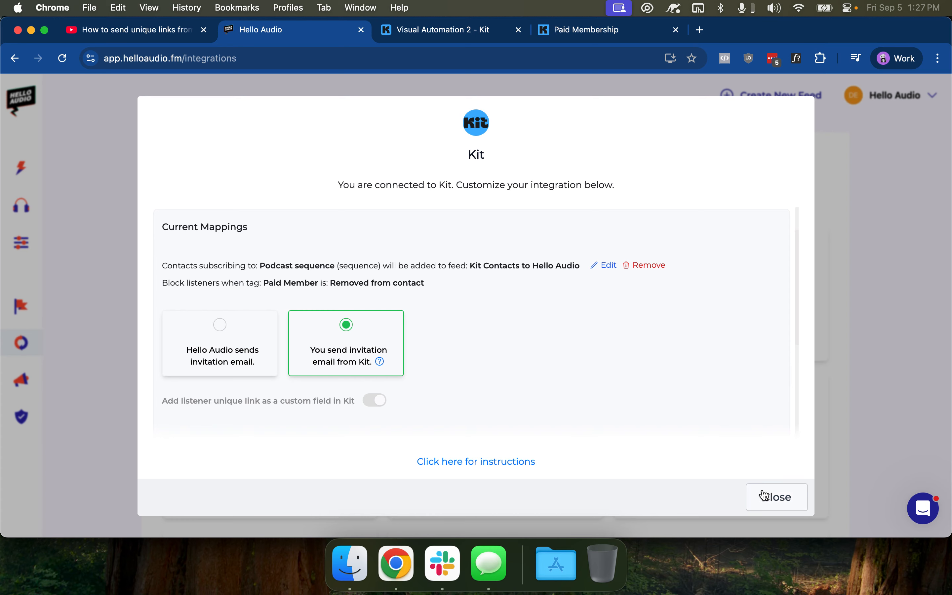
Check the Kit Contacts to Hello Audio feed's three listeners, then go back to Kit's automation tab
left_click(749, 497)
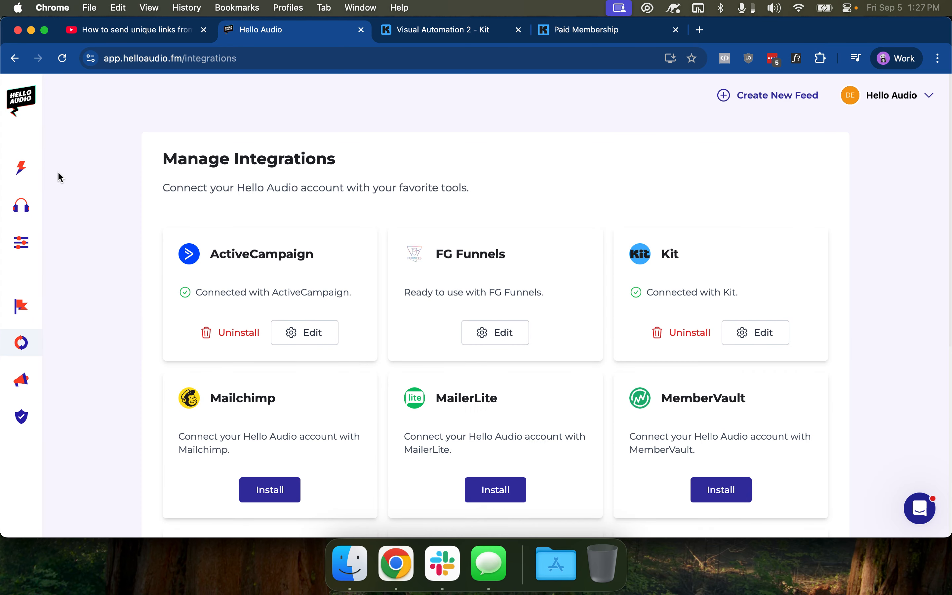
left_click(96, 173)
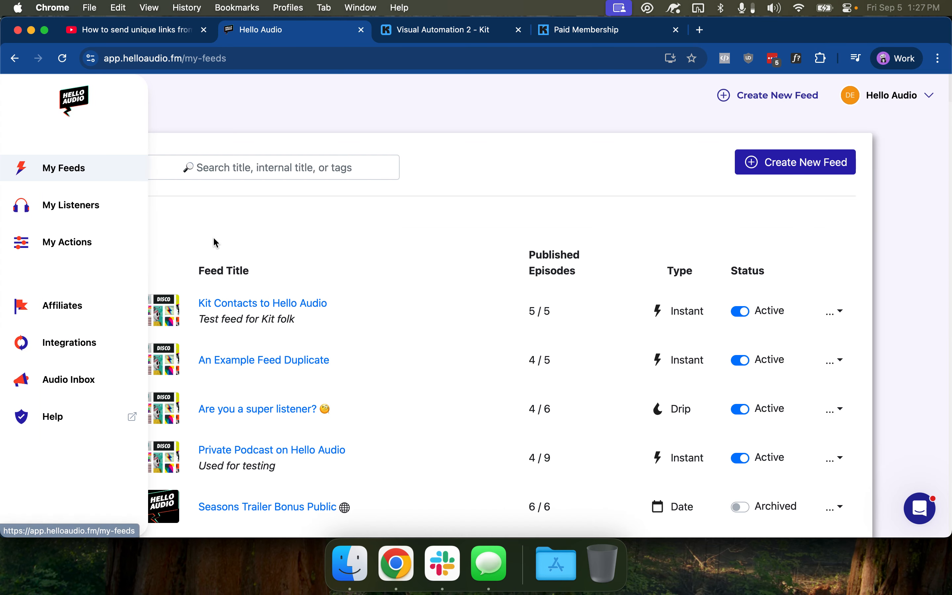
left_click(244, 302)
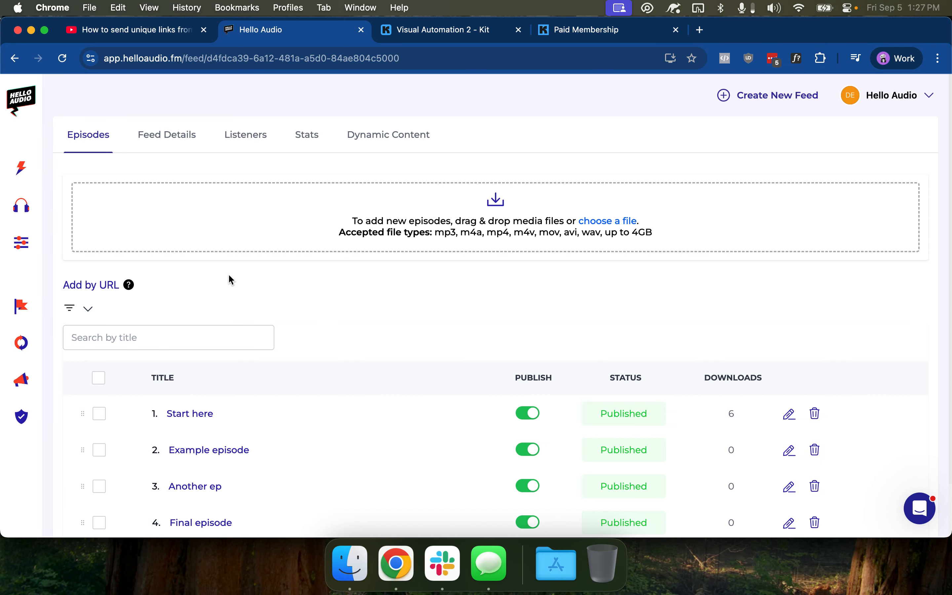
left_click(237, 138)
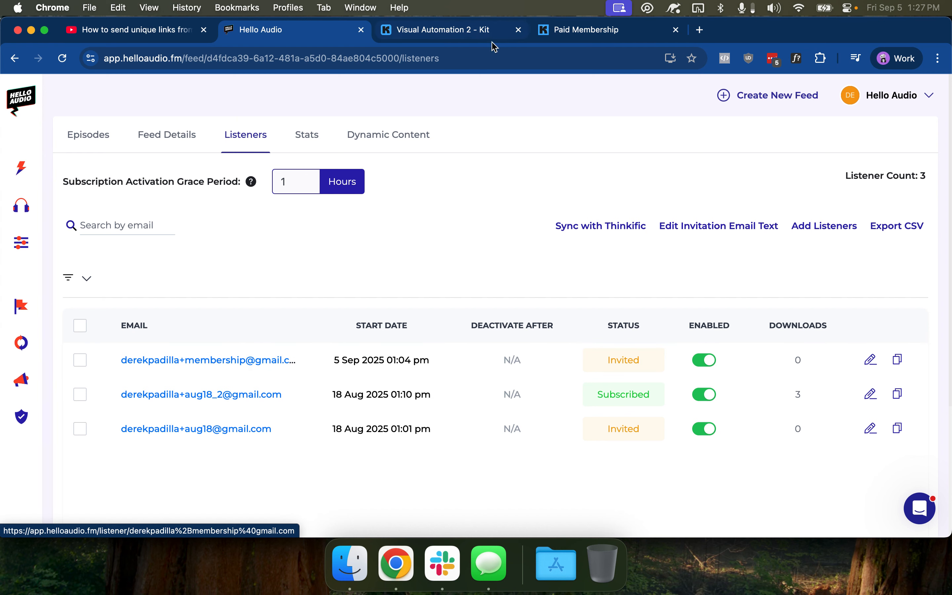
left_click(476, 31)
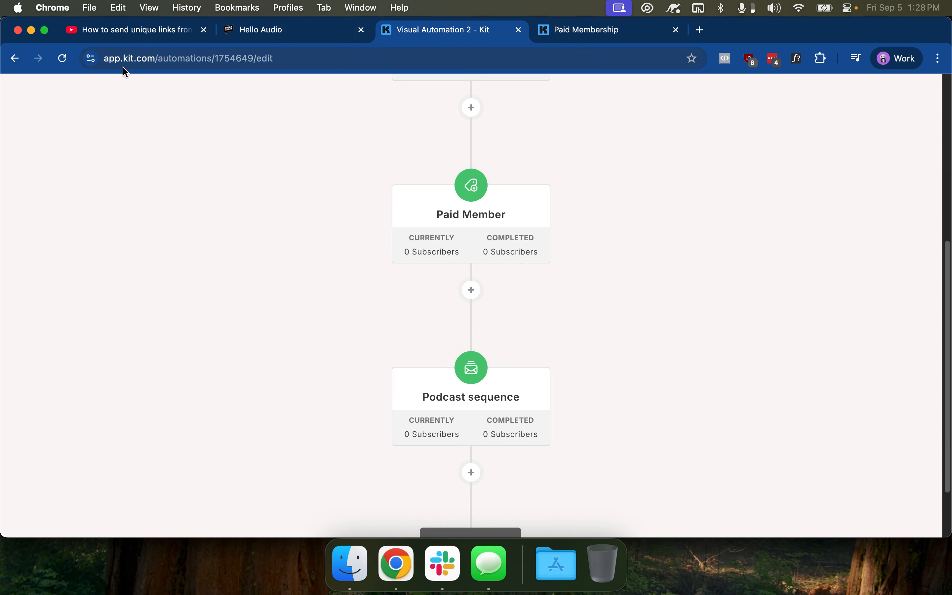
scroll(118, 87, "up", 8)
Set Visual Automation 2 to Active from the Visual Automations list
left_click(106, 95)
left_click(132, 132)
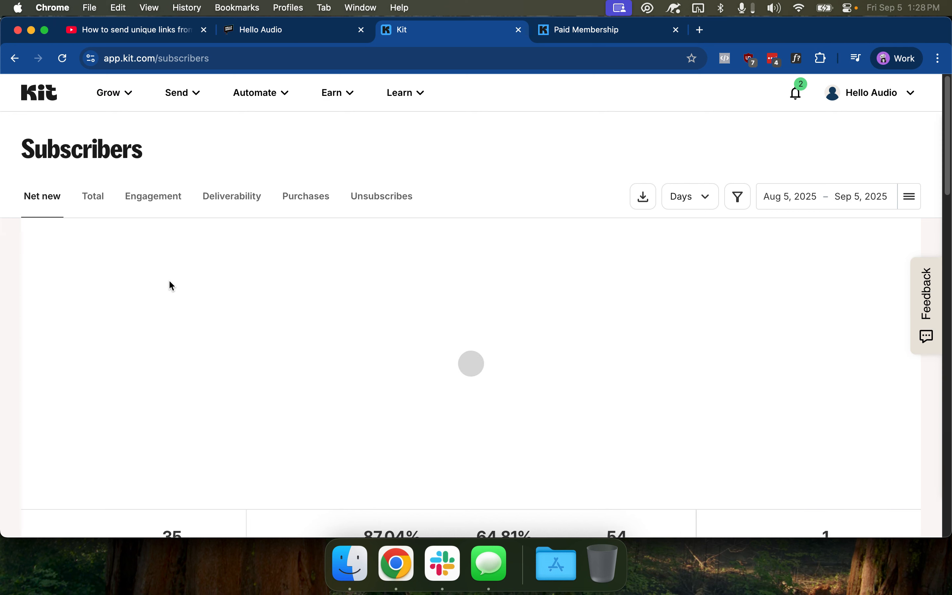
left_click(284, 97)
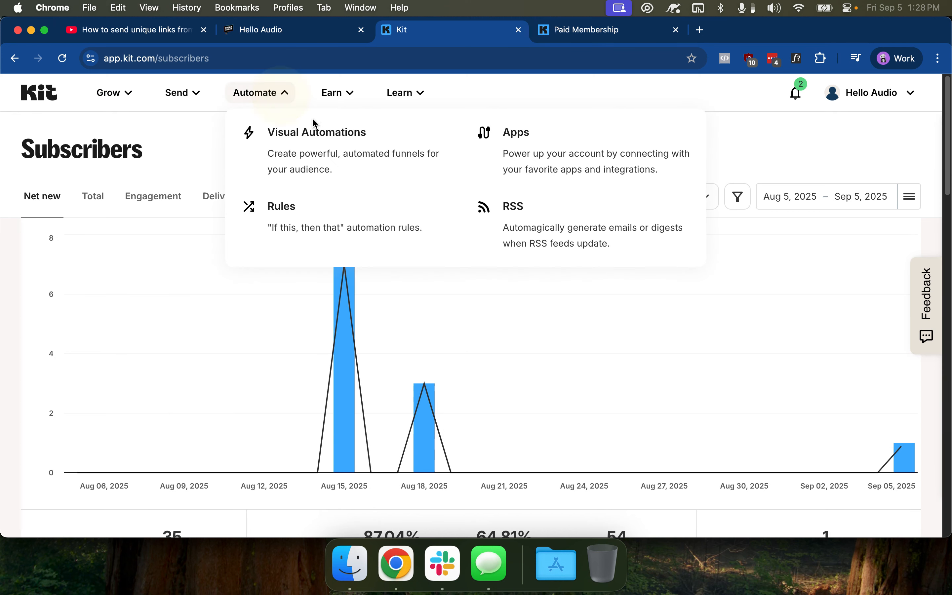
left_click(353, 153)
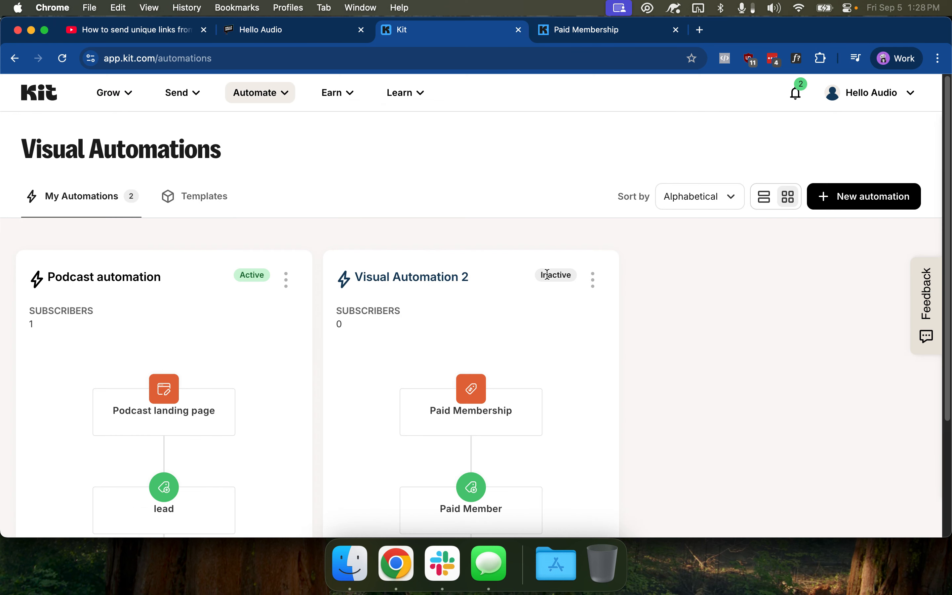
left_click(593, 281)
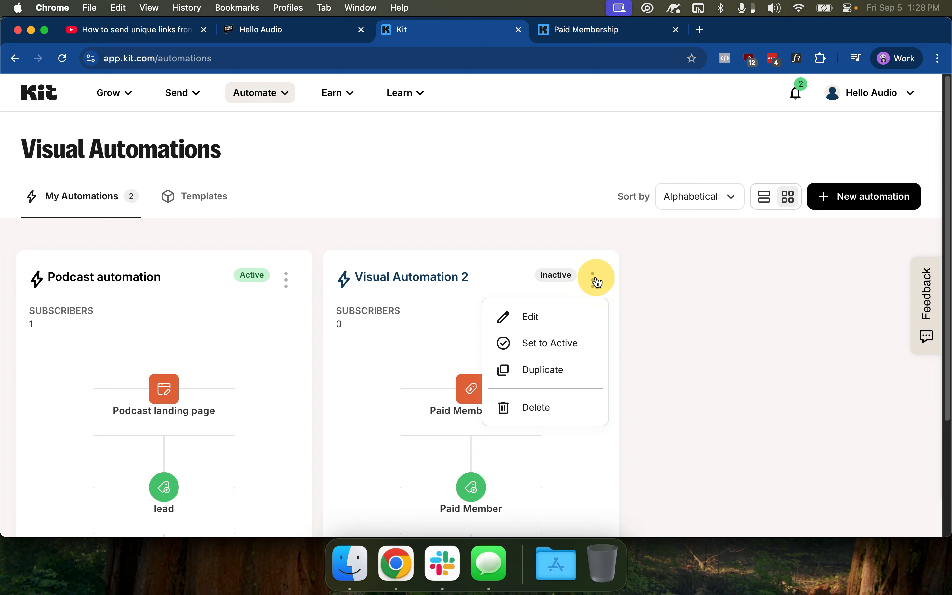
left_click(550, 343)
left_click(648, 381)
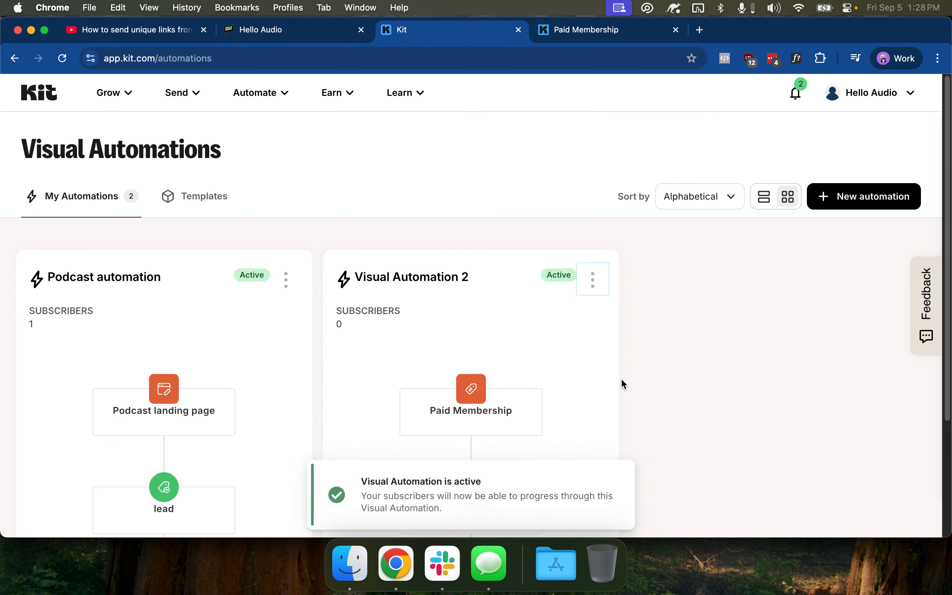
Return to the Grow > Subscribers page
scroll(468, 318, "down", 2)
scroll(473, 299, "down", 2)
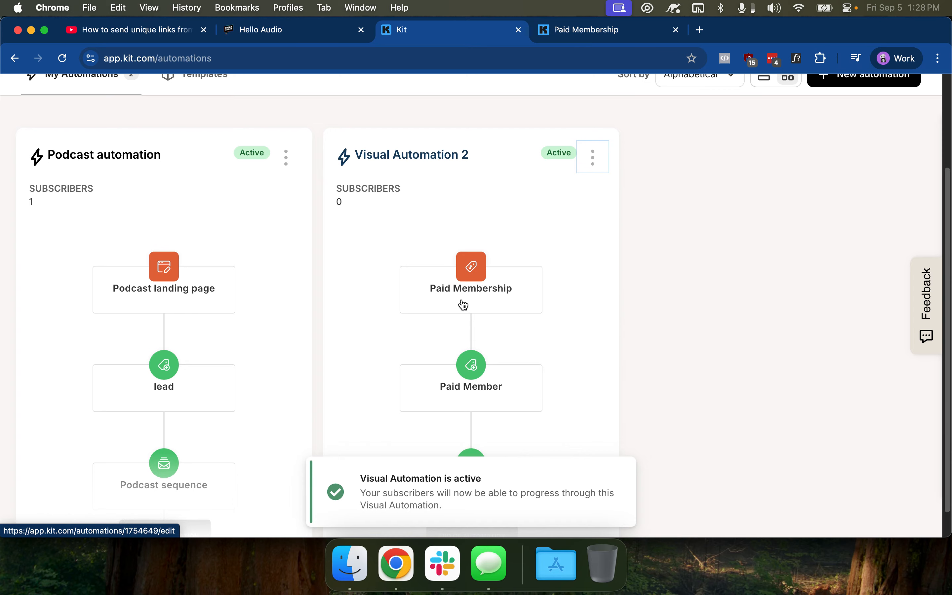
scroll(462, 311, "down", 1)
scroll(244, 142, "up", 5)
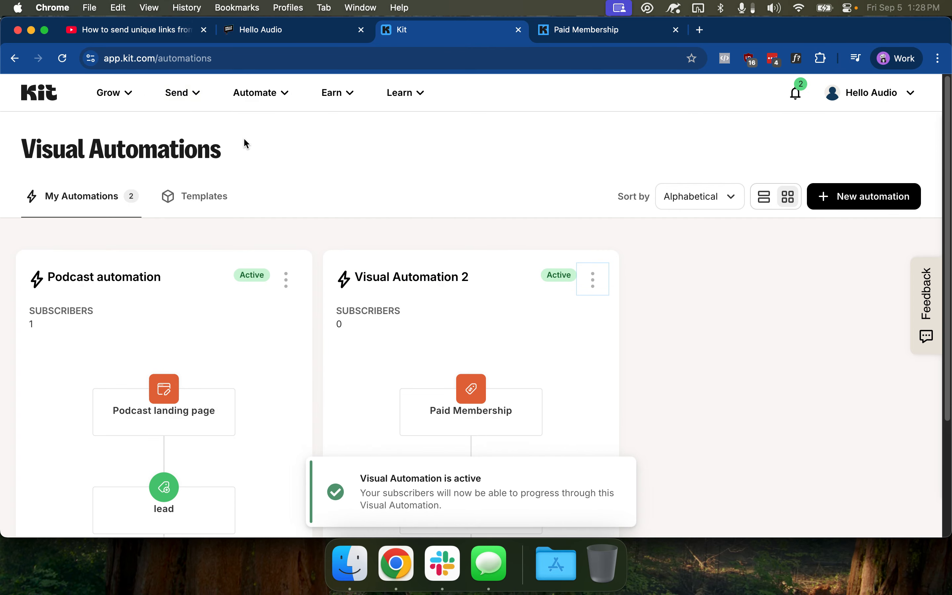
left_click(111, 95)
left_click(132, 149)
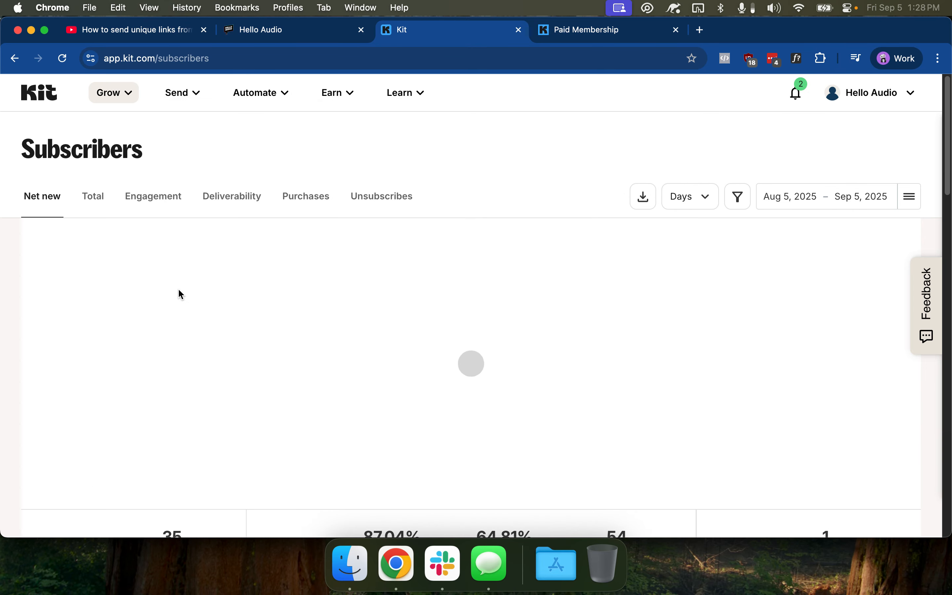
Open the membership test subscriber's profile and add the Paid Member tag
scroll(178, 288, "down", 8)
left_click(161, 424)
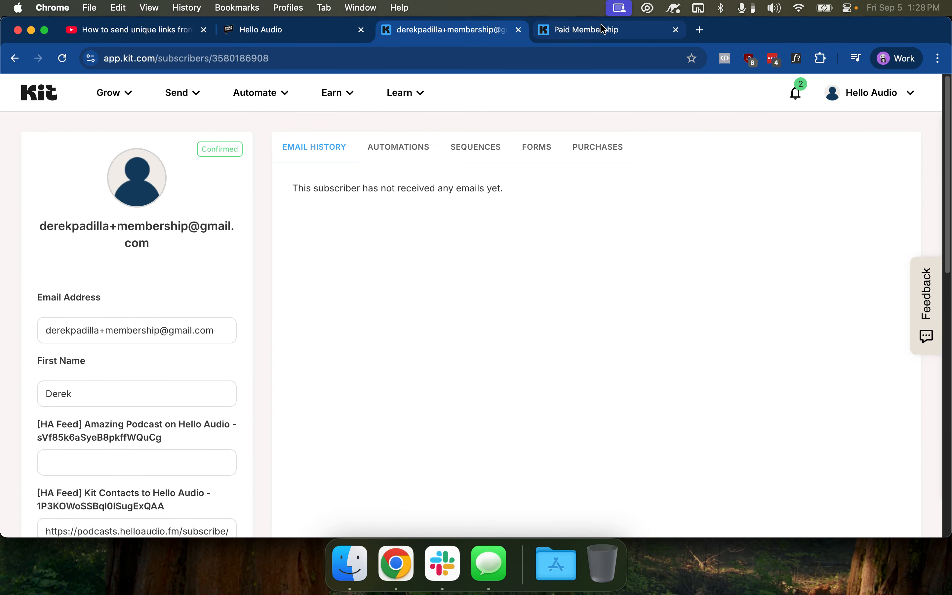
left_click(586, 31)
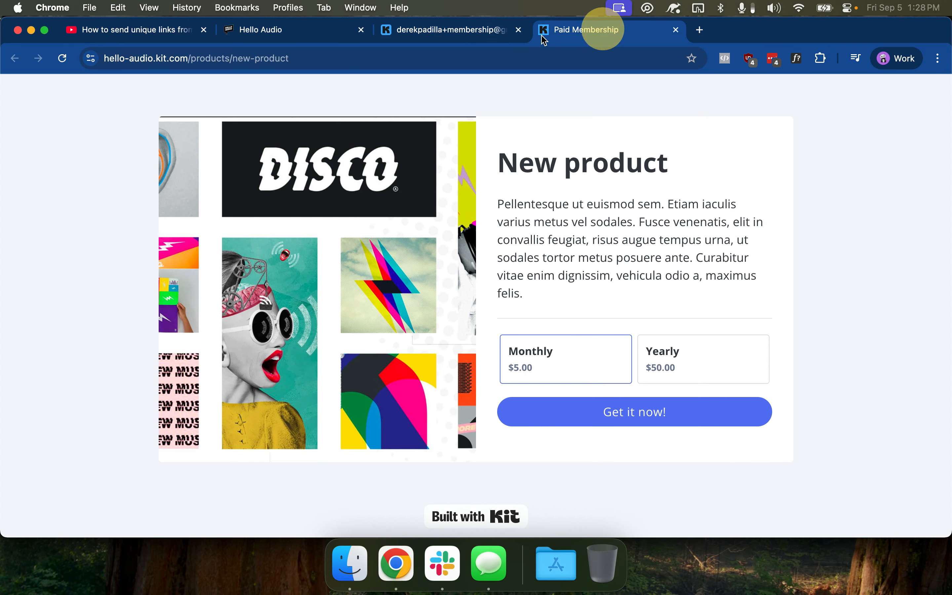
left_click(465, 30)
scroll(112, 275, "down", 6)
scroll(99, 302, "down", 8)
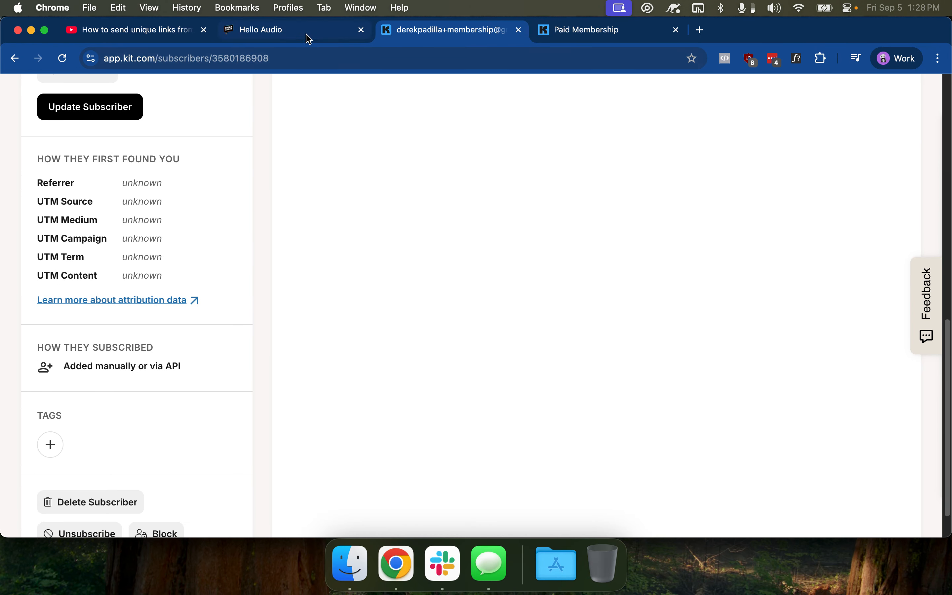
left_click(50, 445)
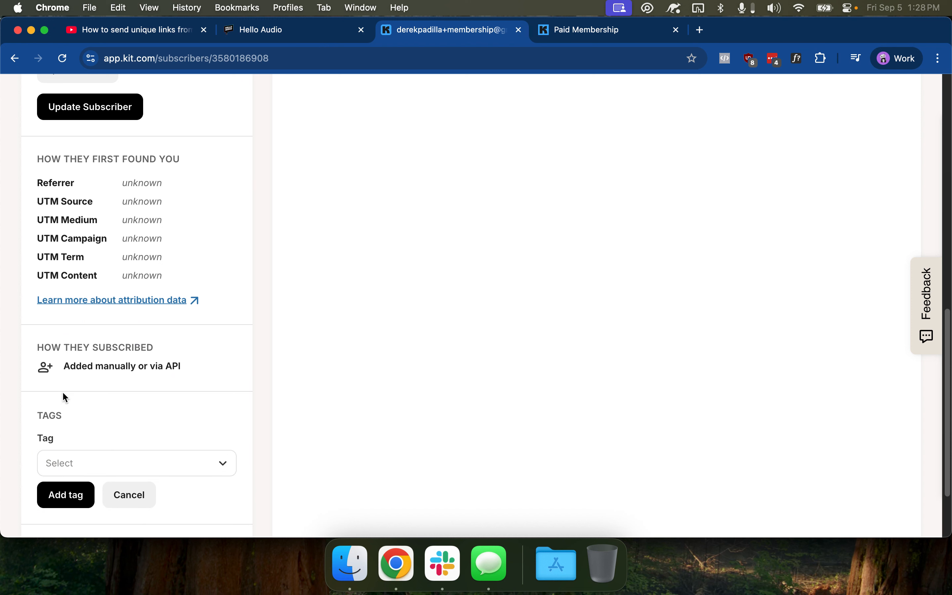
left_click(85, 455)
left_click(87, 434)
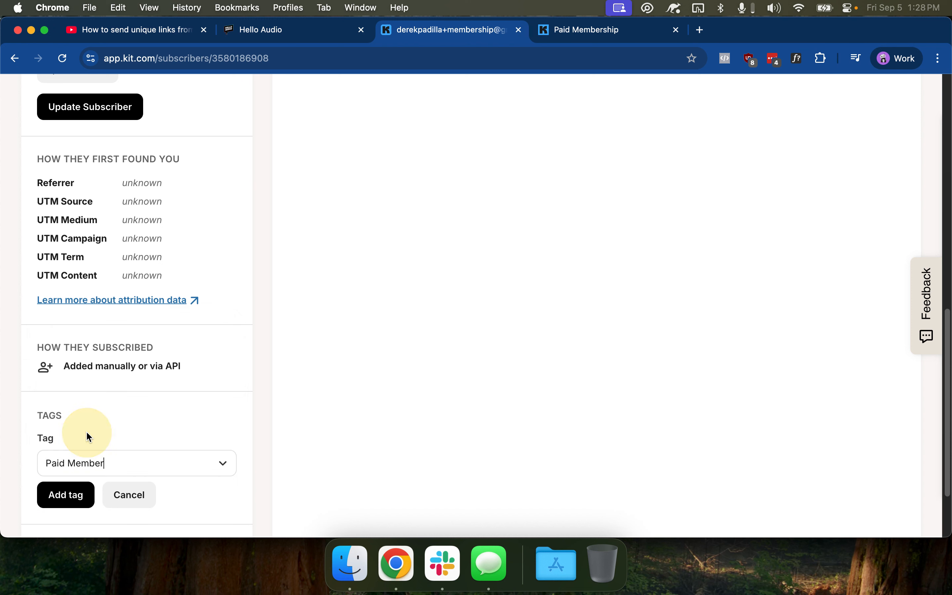
left_click(66, 495)
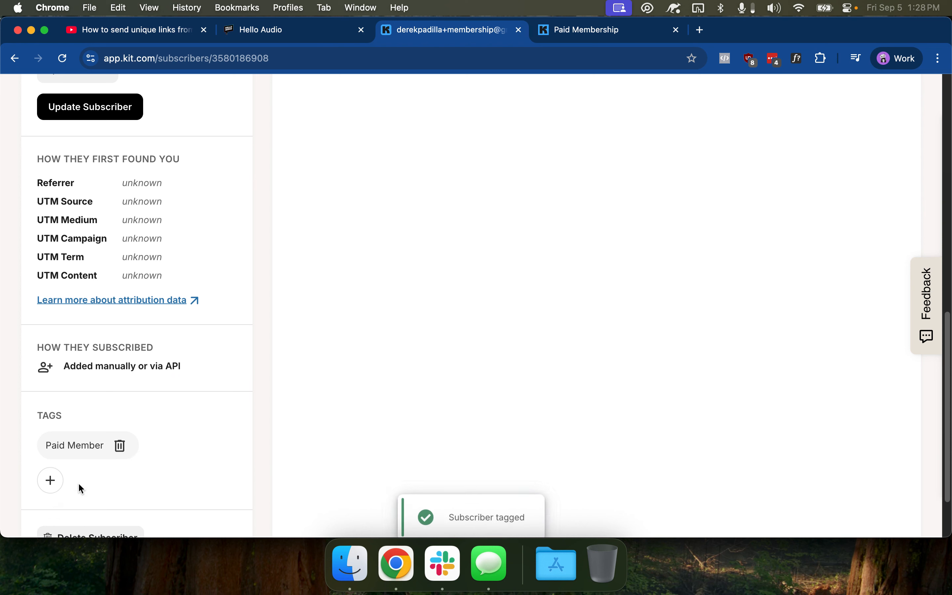
Select the subscriber's HA Feed URL subscribe link and open a new browser tab
scroll(183, 423, "down", 1)
scroll(183, 424, "down", 3)
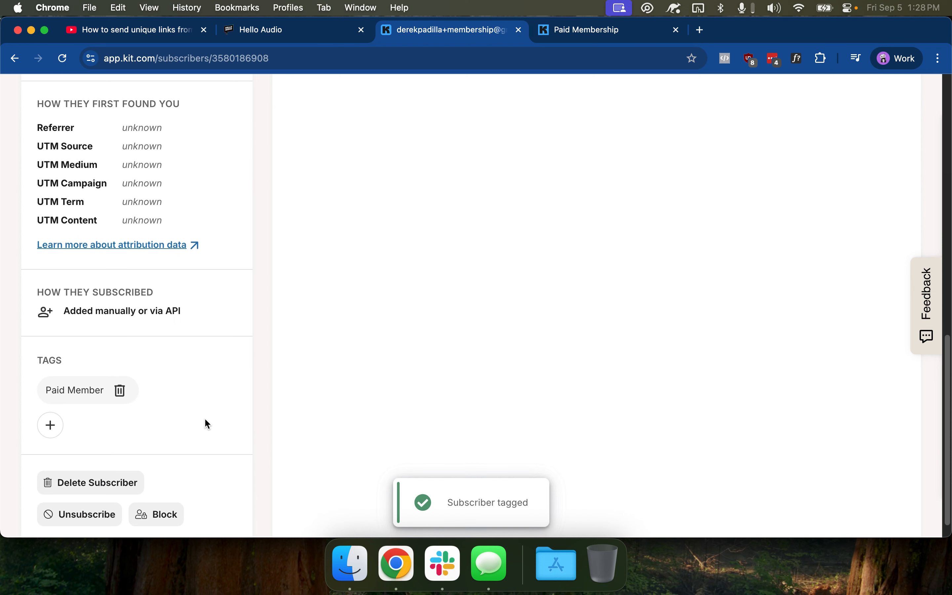
scroll(223, 404, "down", 2)
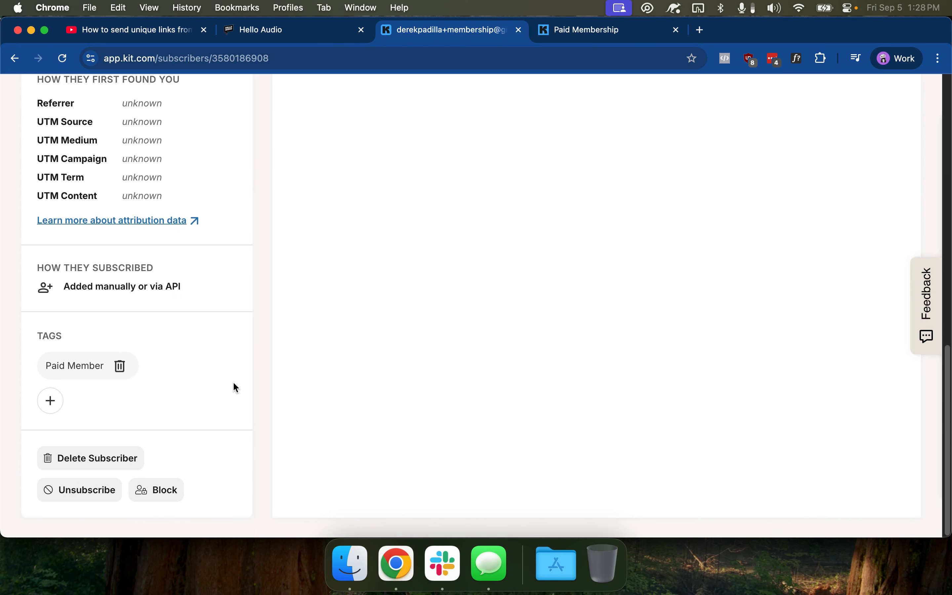
scroll(182, 234, "up", 20)
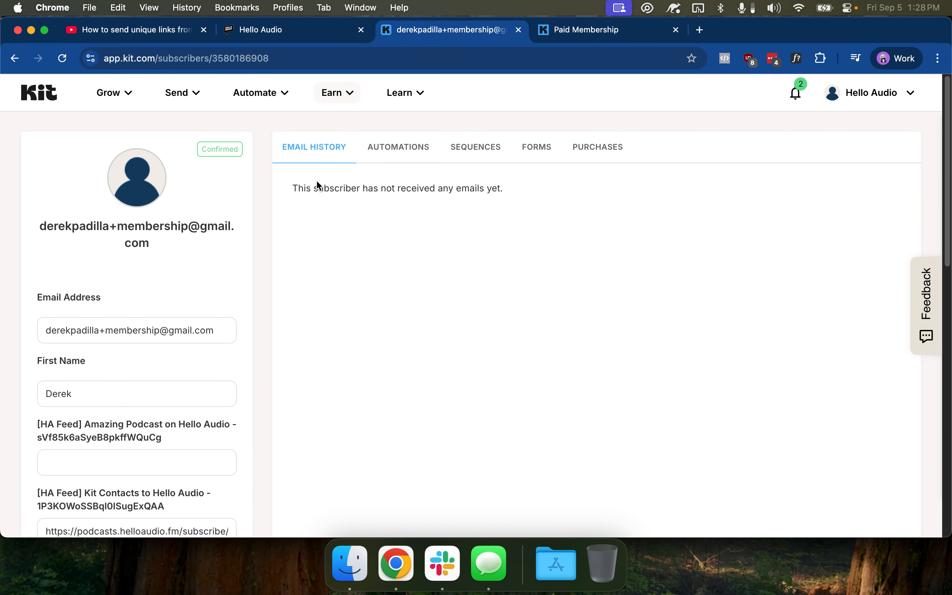
scroll(310, 236, "down", 7)
triple_click(177, 242)
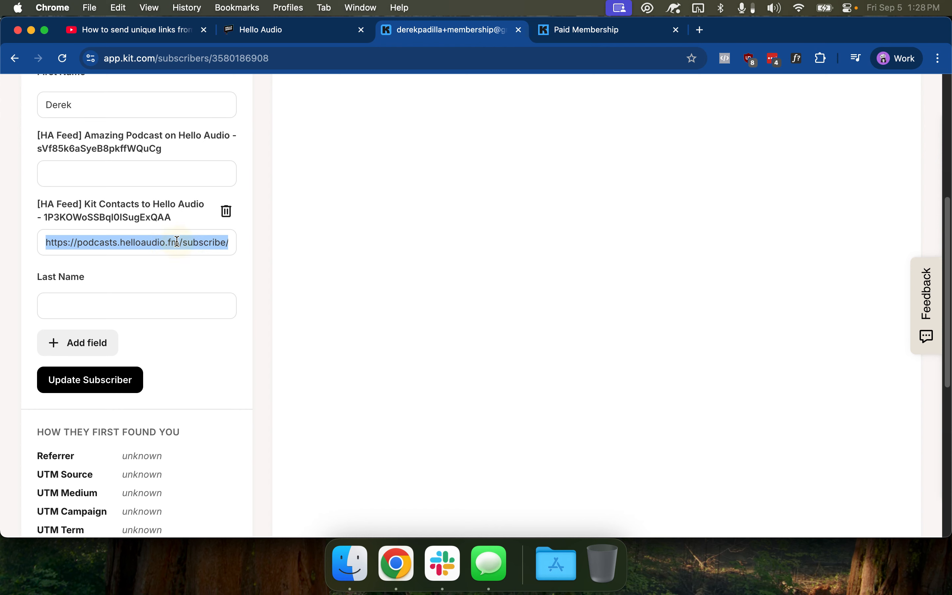
key("cmd+t")
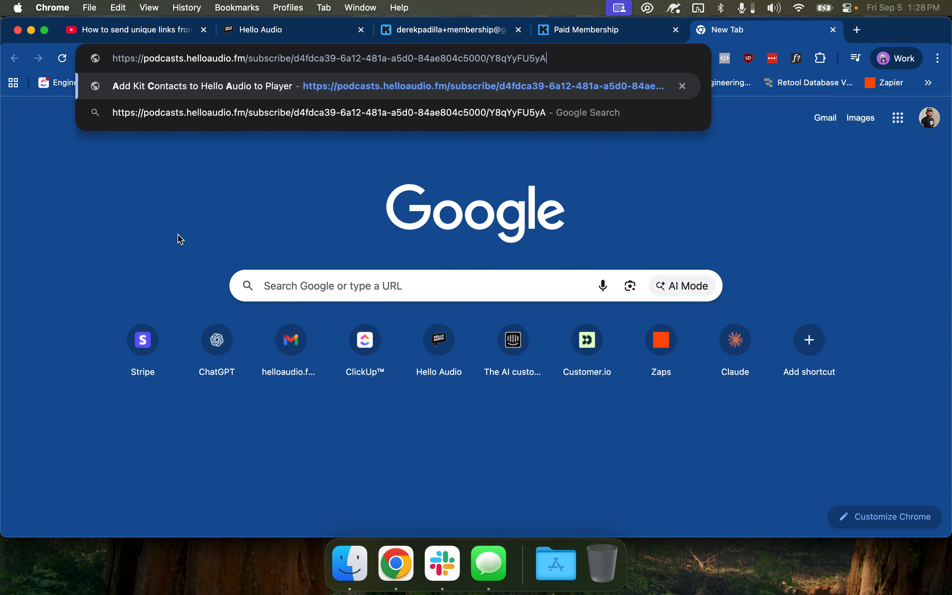
Load the pasted subscribe link, showing Apple Podcasts, YouTube Music and RSS Feed options
key("Return")
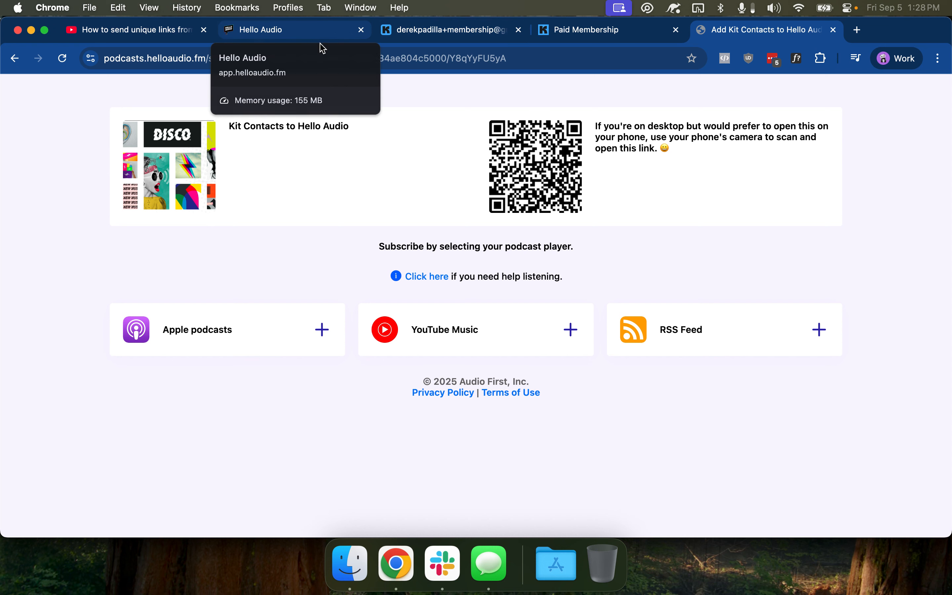
left_click_drag(159, 58, 506, 58)
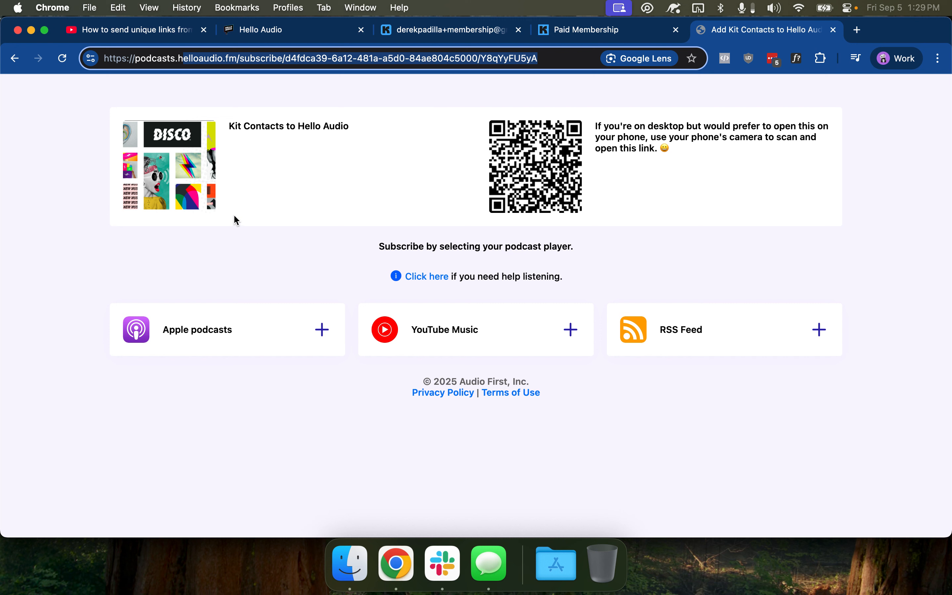
left_click(291, 145)
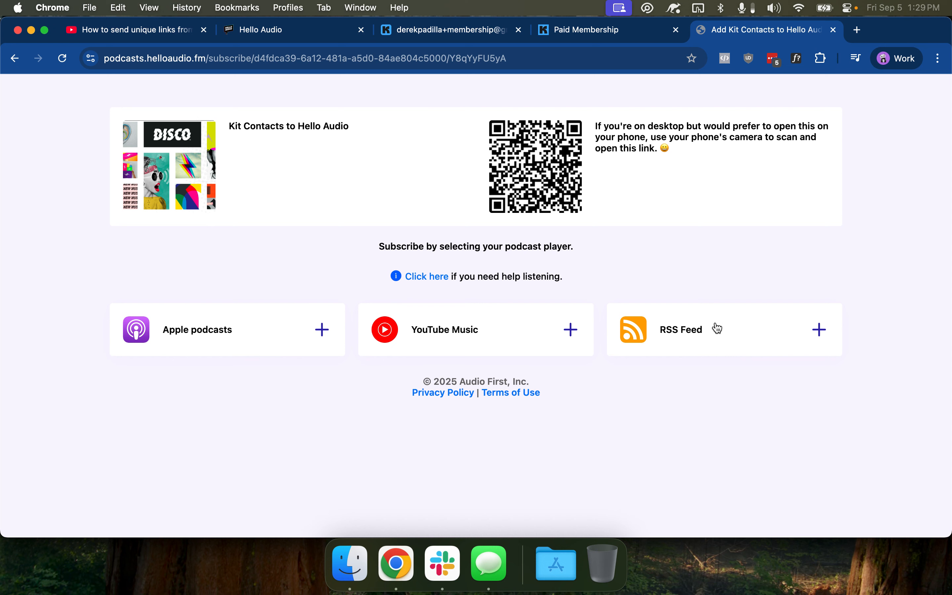
View the end of the subscriber's HA Feed URL in Kit, then return to Hello Audio's listeners
left_click(423, 32)
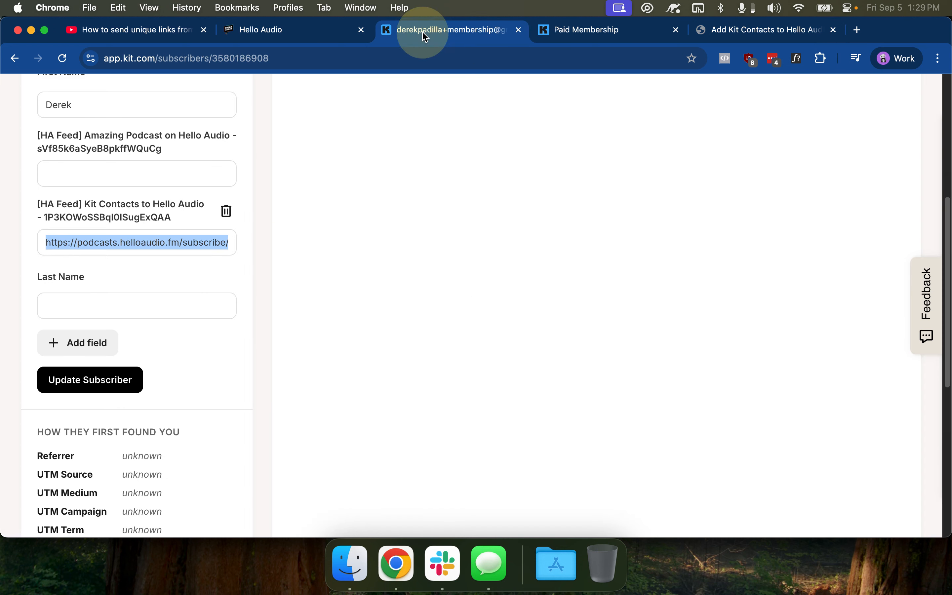
left_click(98, 244)
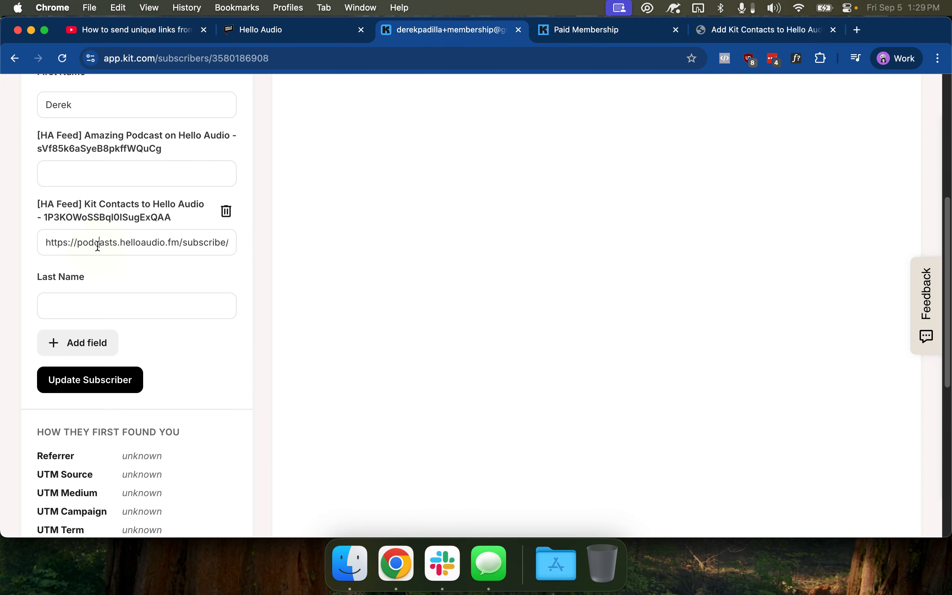
key("super+Right")
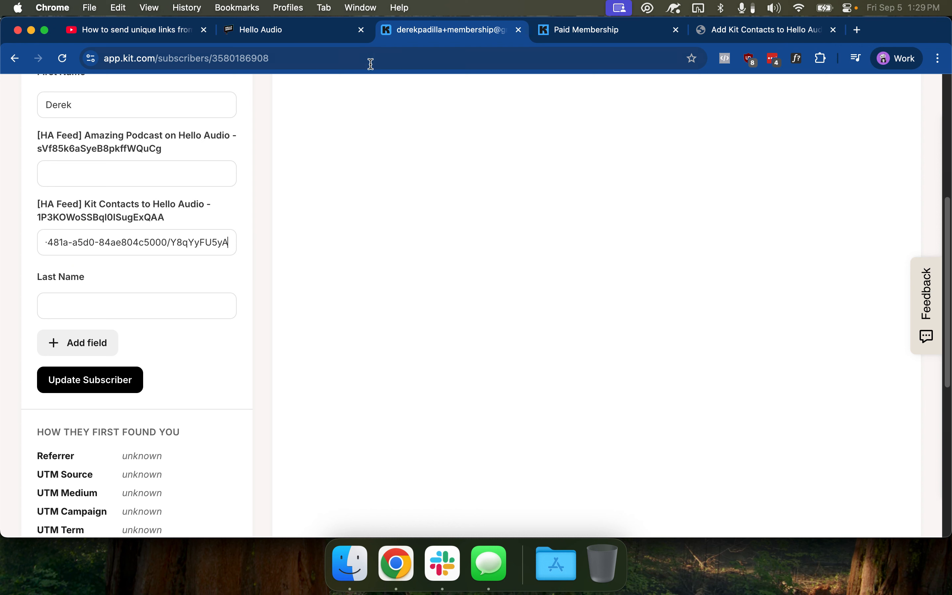
left_click(315, 30)
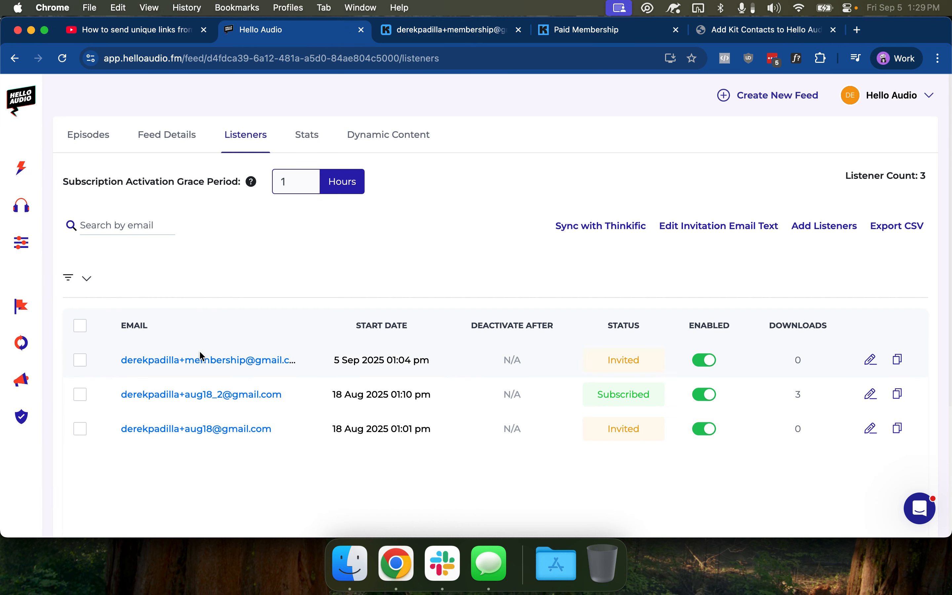
Inspect the invited membership listener's details and synced tags, then return to the Kit subscriber
left_click(242, 365)
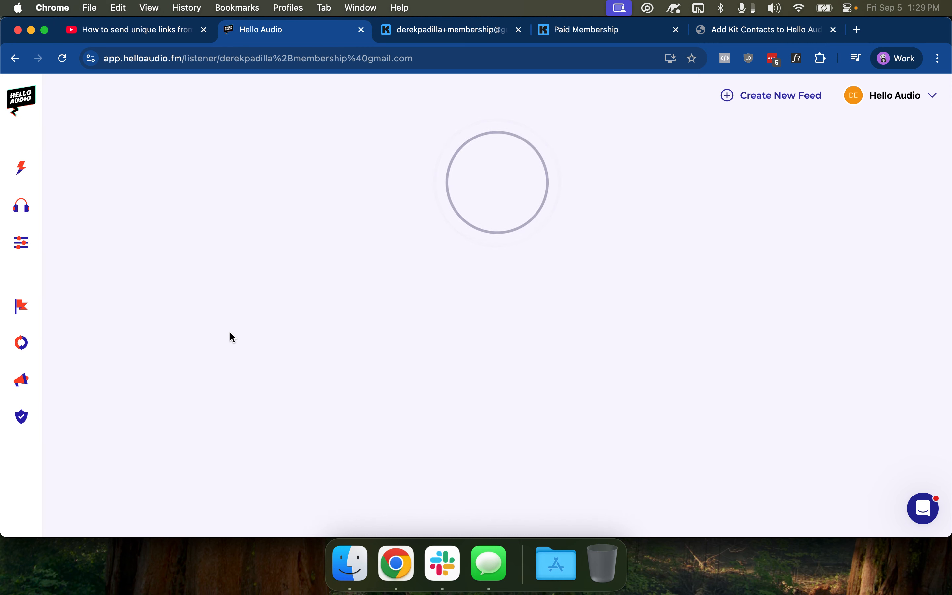
scroll(204, 370, "down", 3)
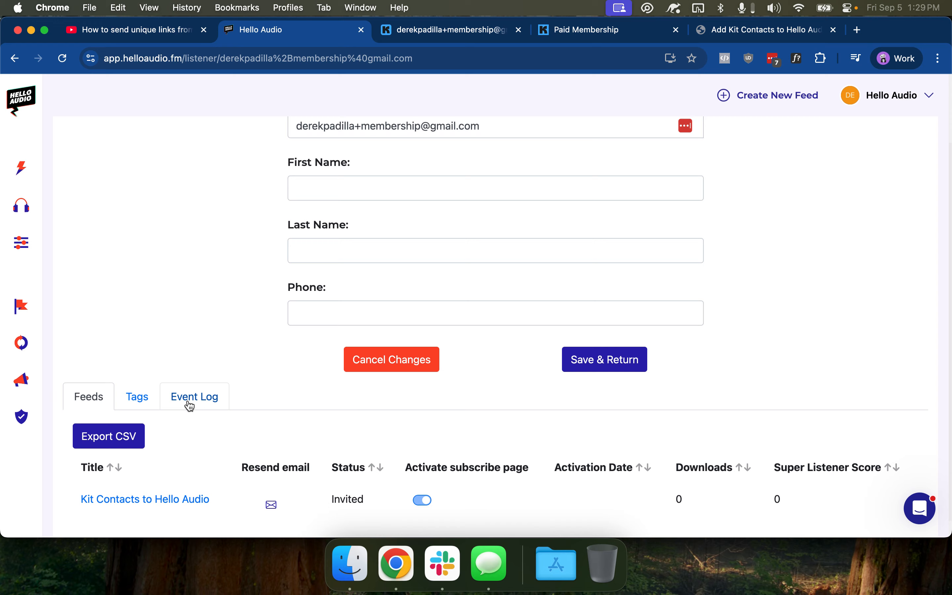
left_click(138, 397)
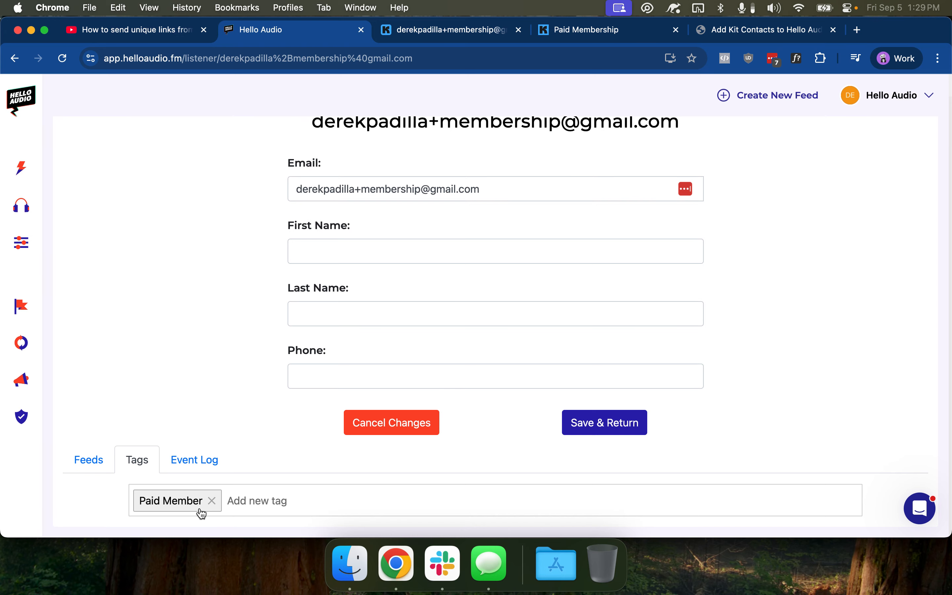
scroll(236, 241, "up", 1)
left_click(116, 140)
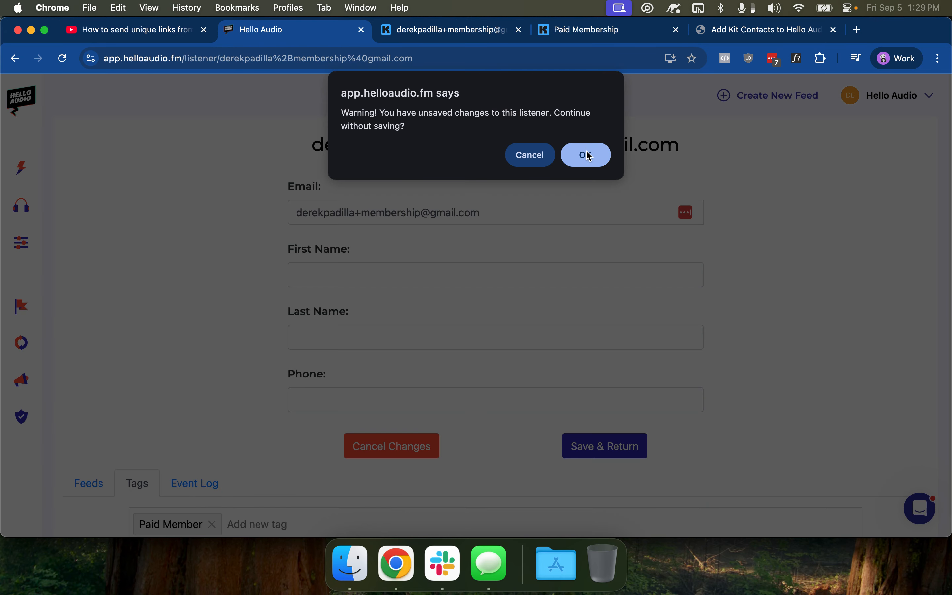
left_click(589, 157)
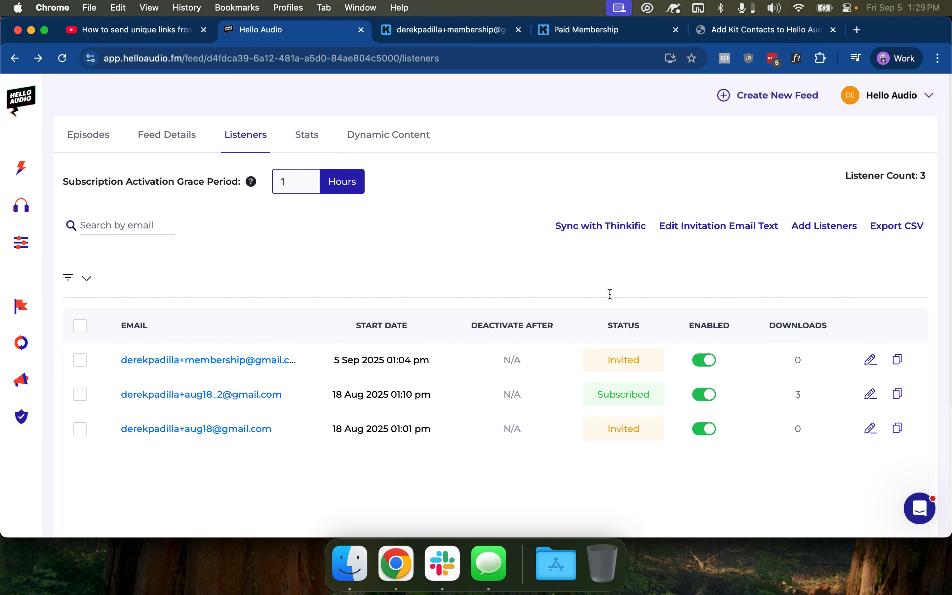
left_click(465, 30)
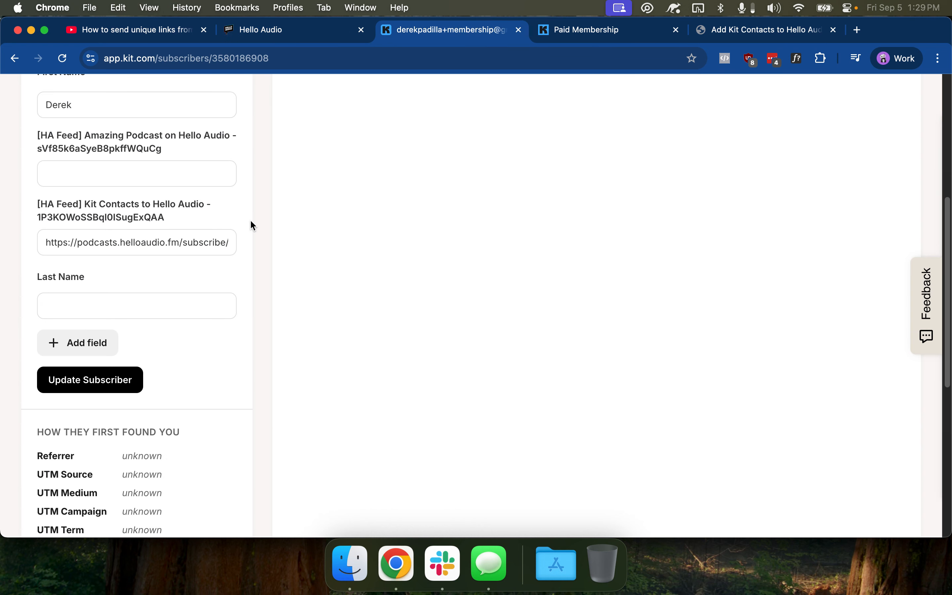
Delete the Paid Member tag from the test subscriber's TAGS section
scroll(164, 350, "down", 8)
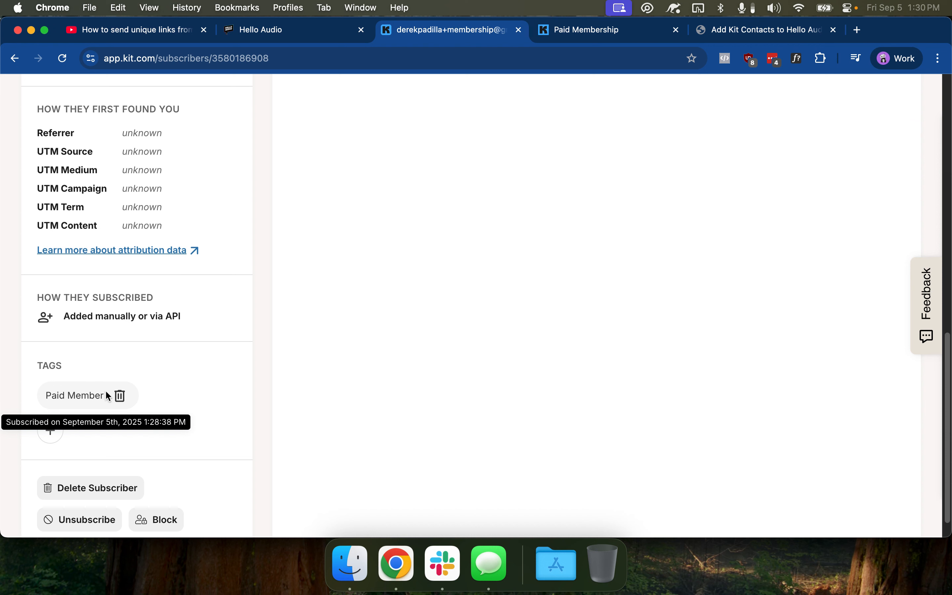
left_click(121, 397)
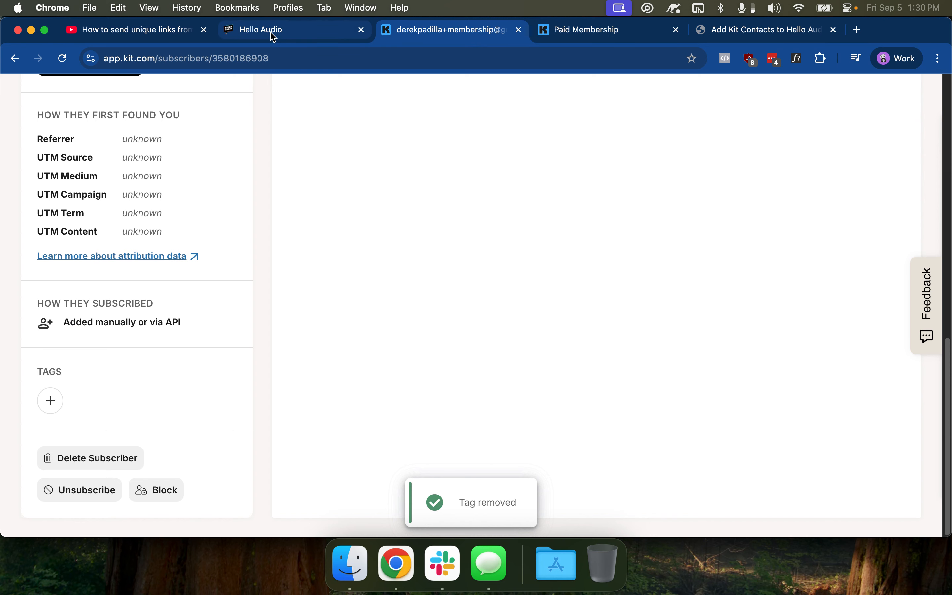
Verify the blocked membership listener has no tags, checking its feeds, then return to Listeners
left_click(296, 27)
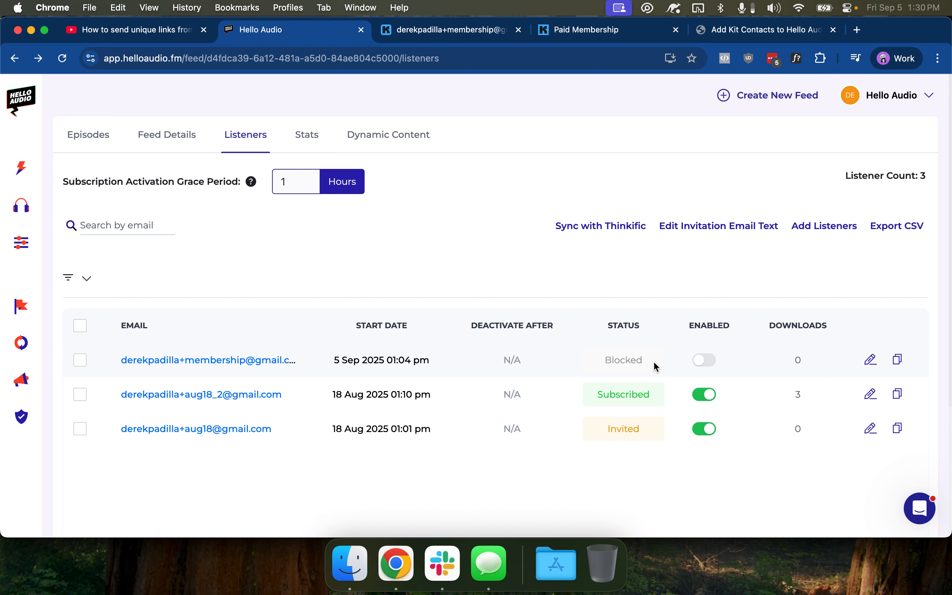
left_click(203, 362)
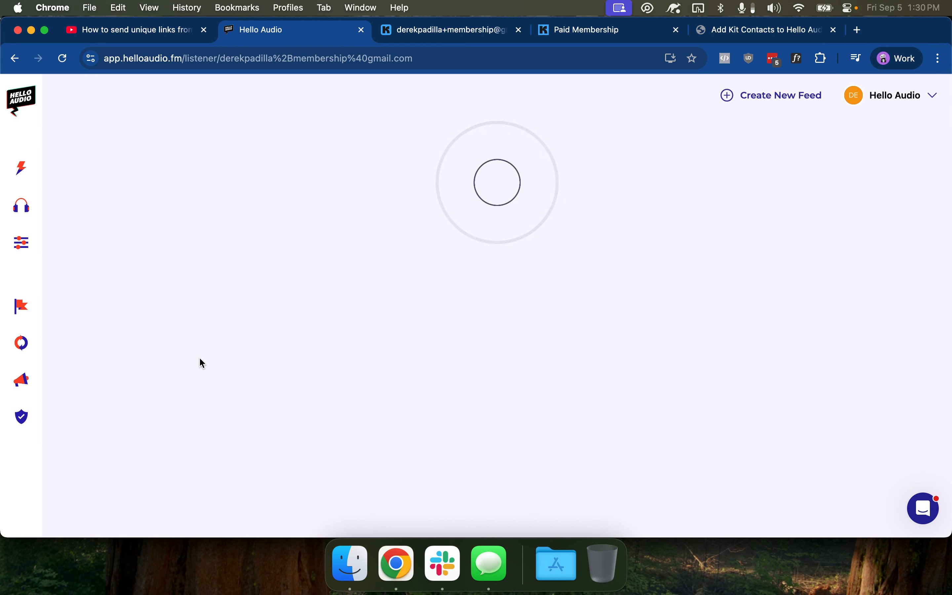
scroll(157, 425, "down", 2)
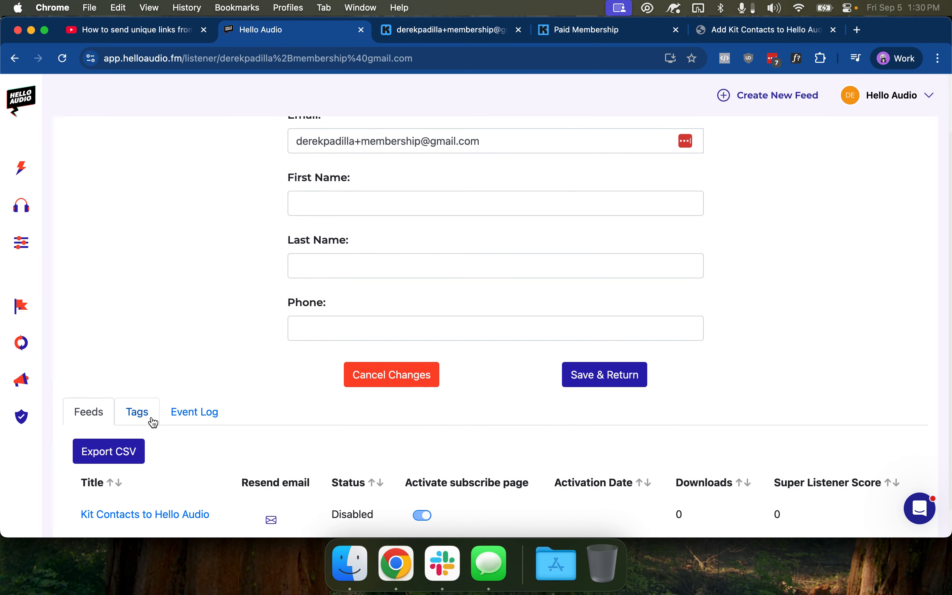
left_click(157, 423)
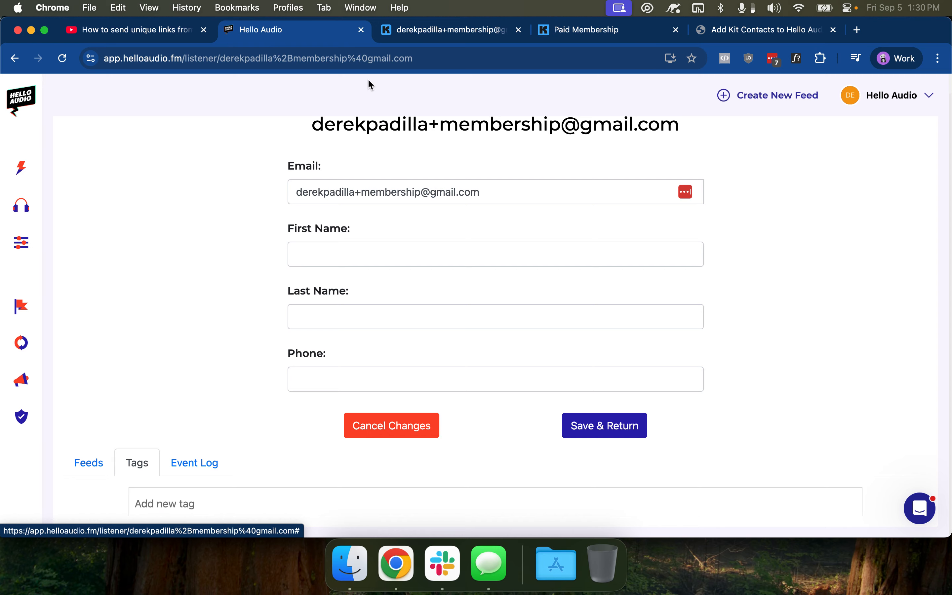
left_click(422, 38)
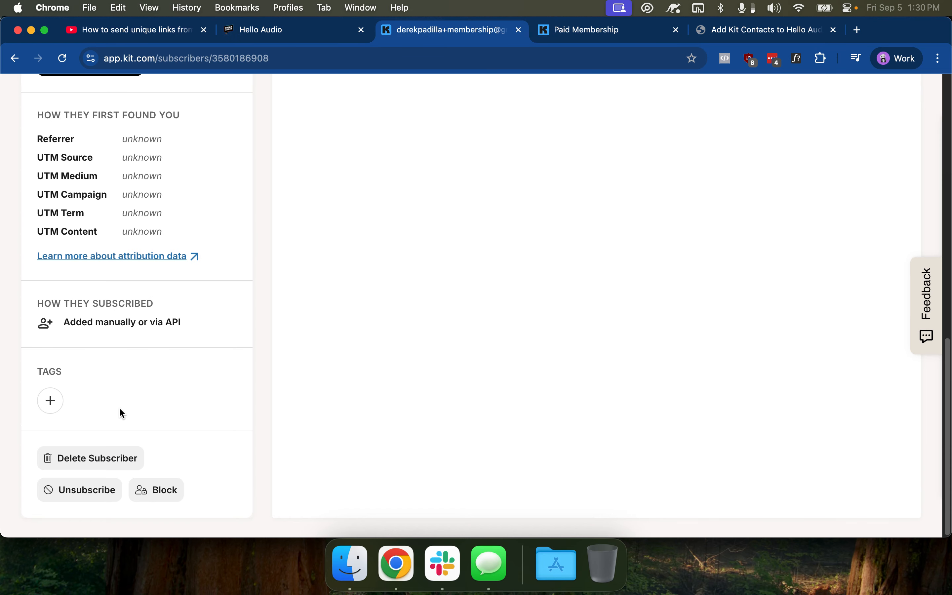
left_click(272, 30)
left_click(97, 459)
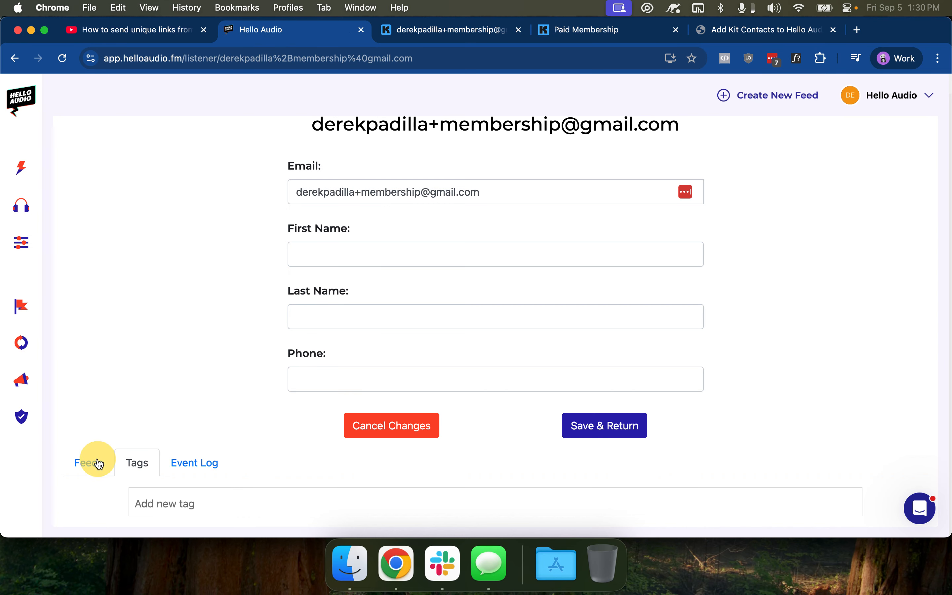
key("super+[")
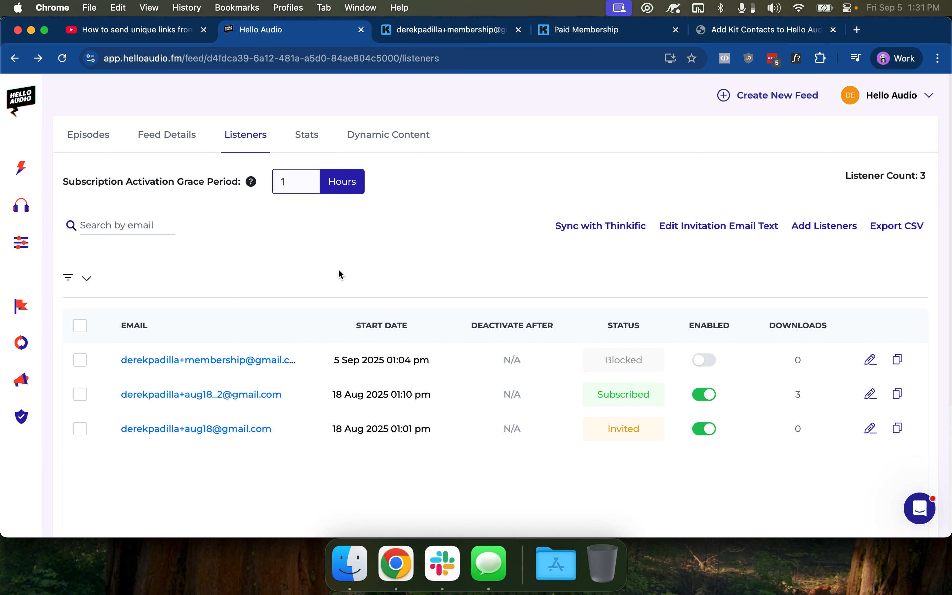
Re-add the Paid Member tag to the Kit subscriber, then view Hello Audio's listener list
left_click(445, 35)
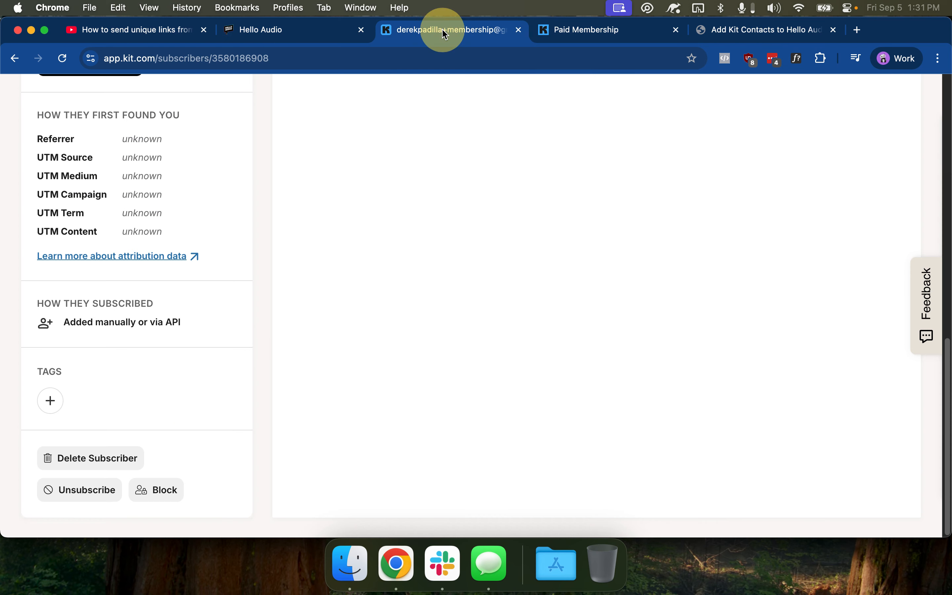
left_click(53, 401)
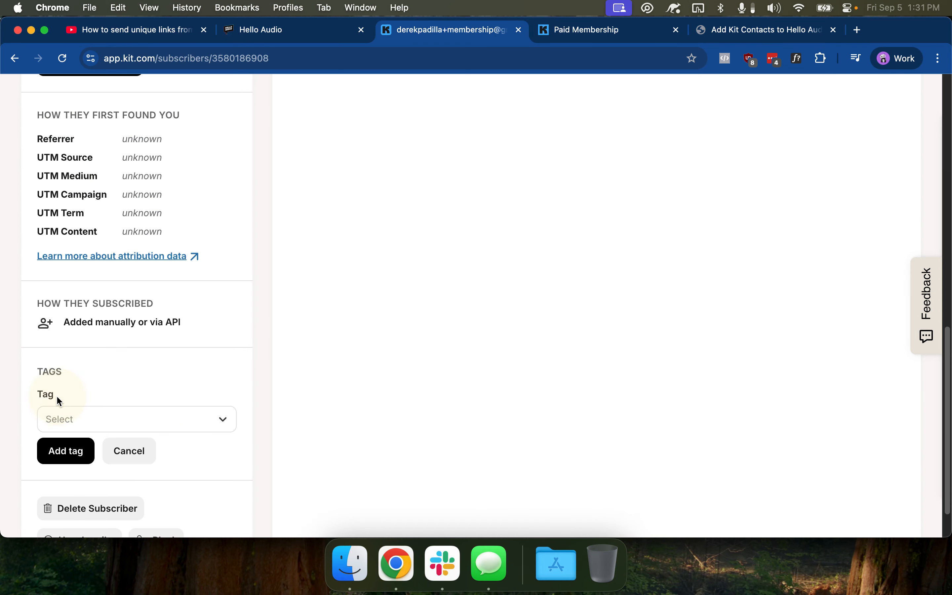
left_click(79, 415)
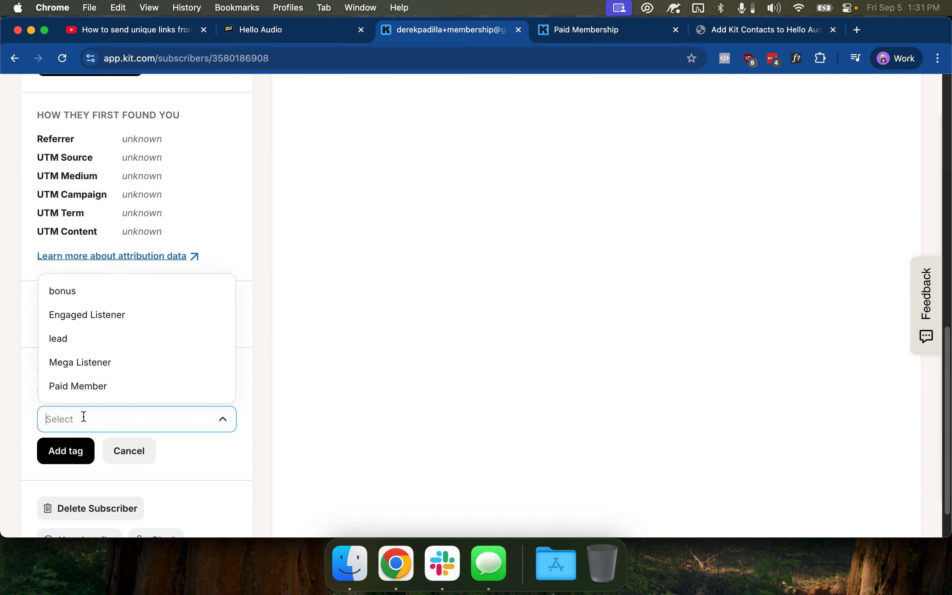
left_click(84, 392)
left_click(65, 454)
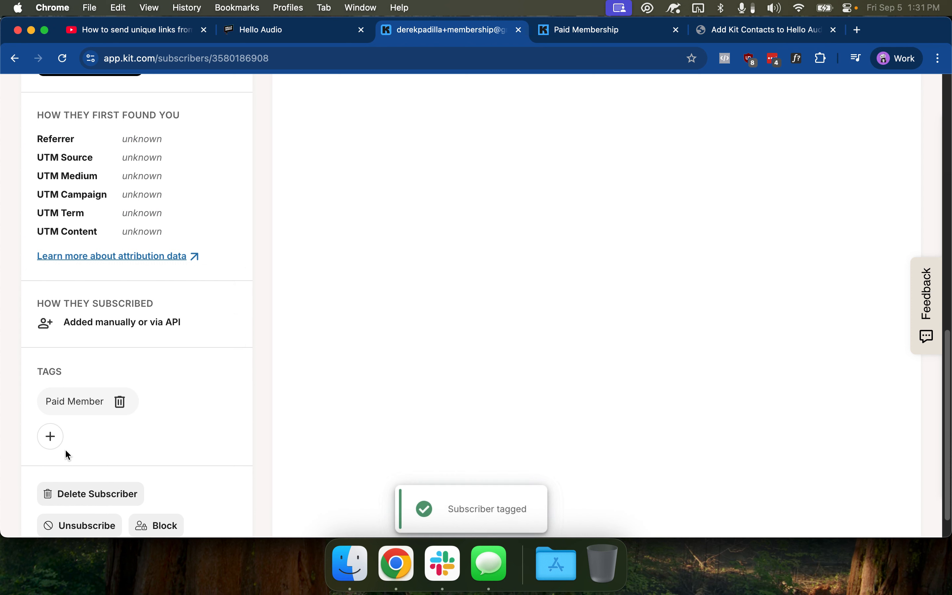
left_click(288, 36)
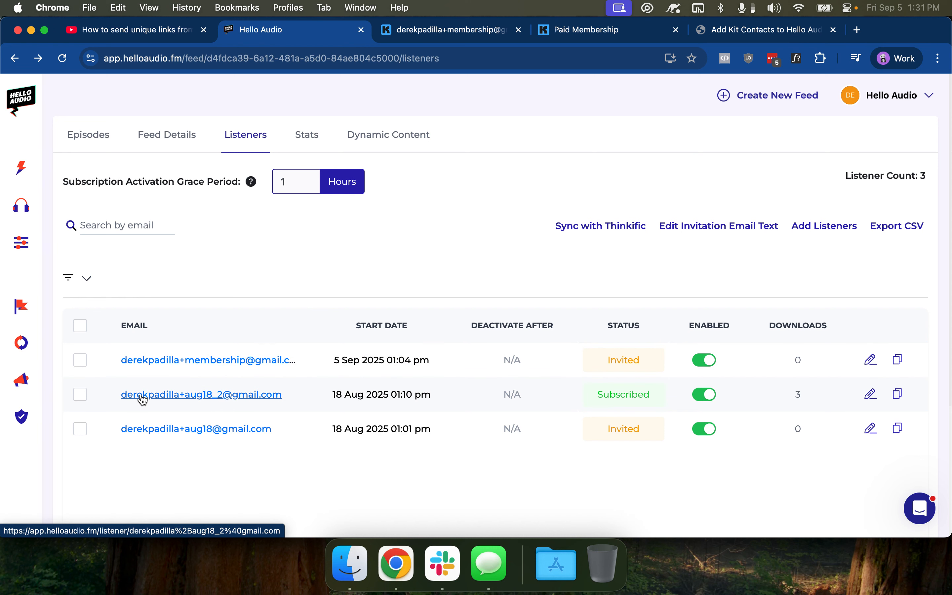
Confirm the second listener only has the lead tag, then show the feed's five episodes
left_click(173, 395)
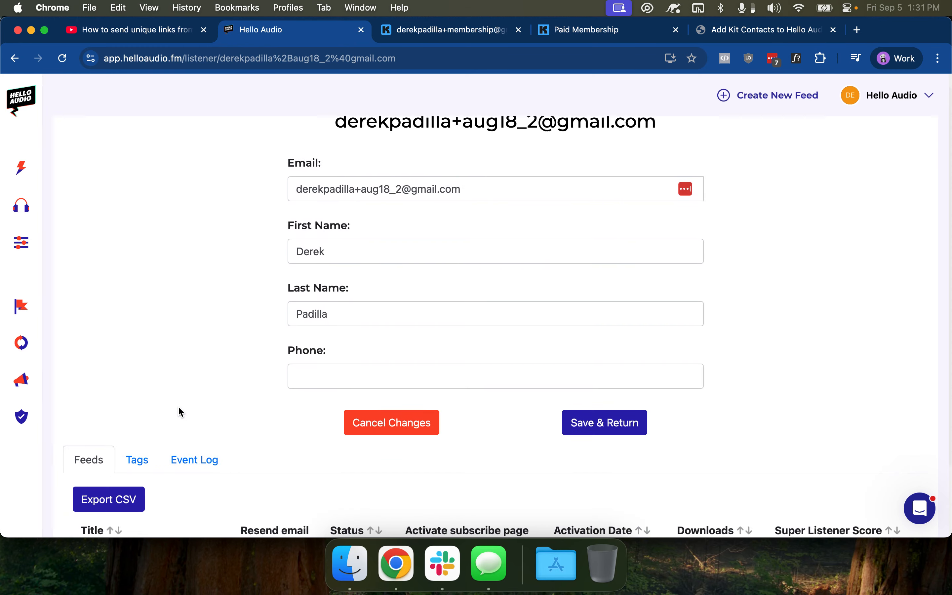
scroll(173, 401, "down", 2)
left_click(138, 376)
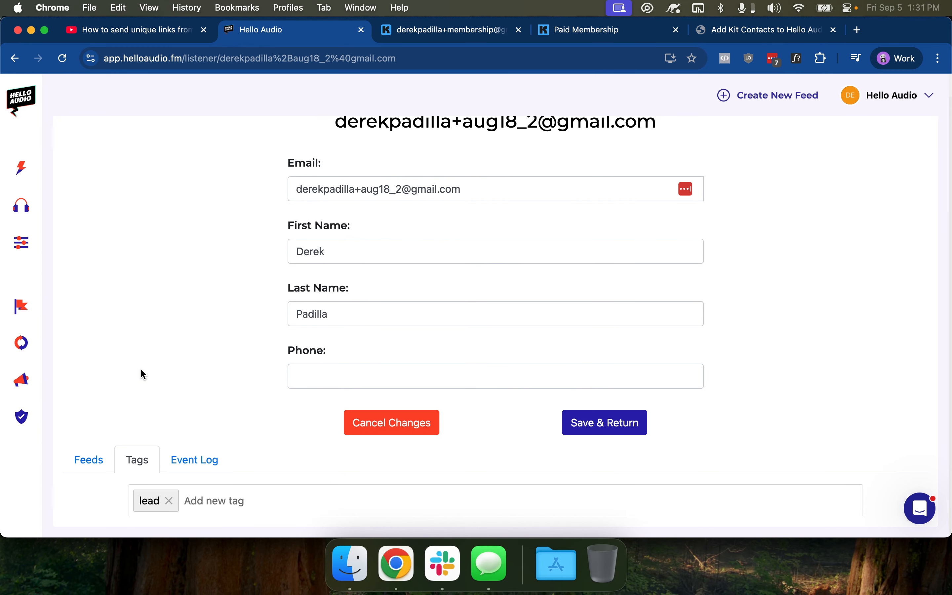
scroll(121, 412, "up", 1)
key("super+bracketleft")
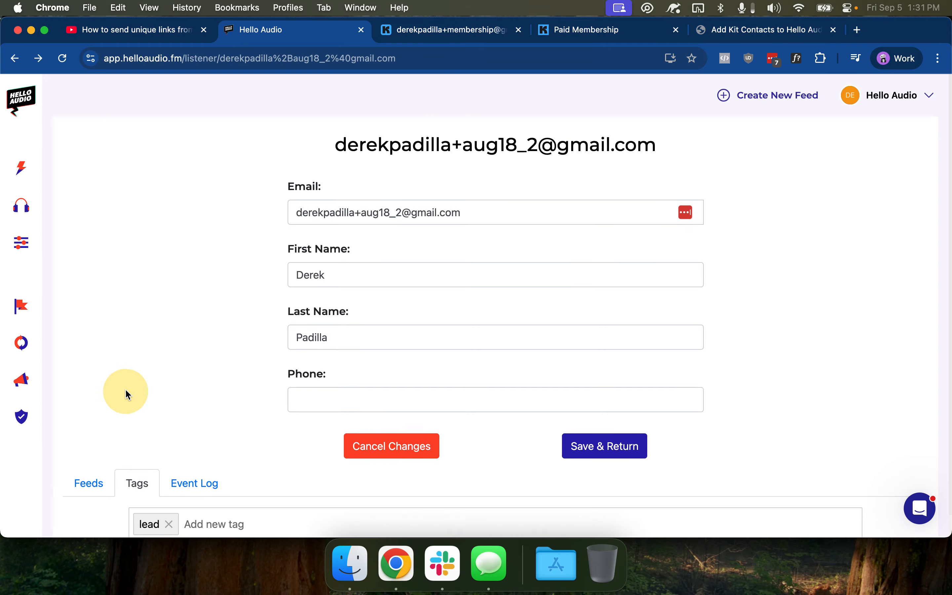
left_click(590, 155)
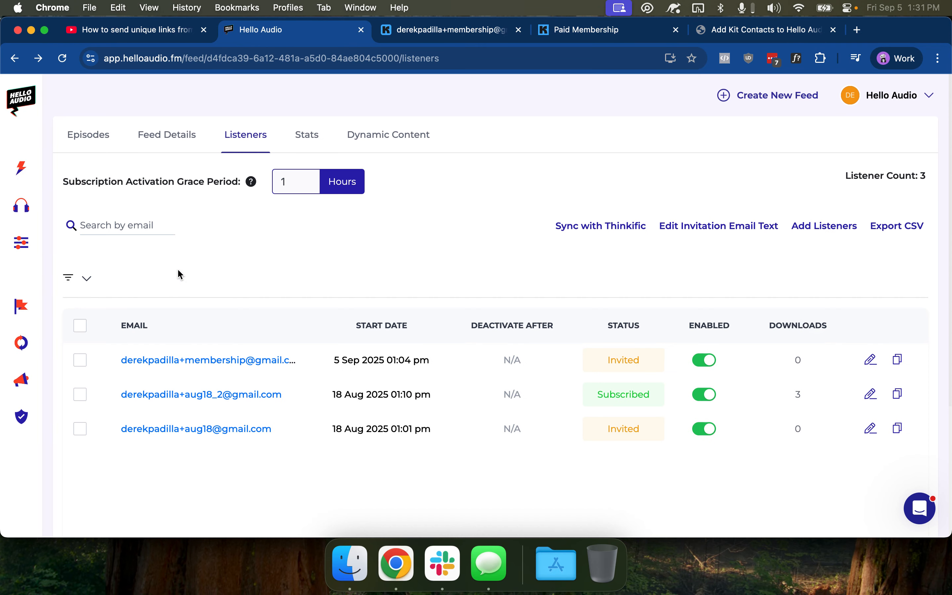
left_click(97, 136)
scroll(293, 314, "down", 2)
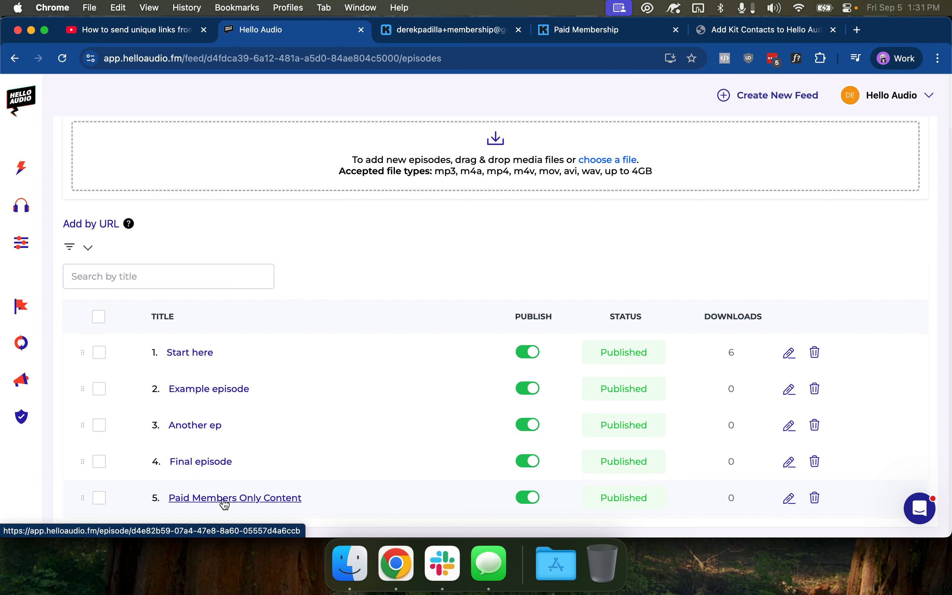
Restrict the Paid Members Only Content episode to the Paid Member tag and confirm the change
scroll(217, 438, "up", 2)
scroll(187, 342, "down", 2)
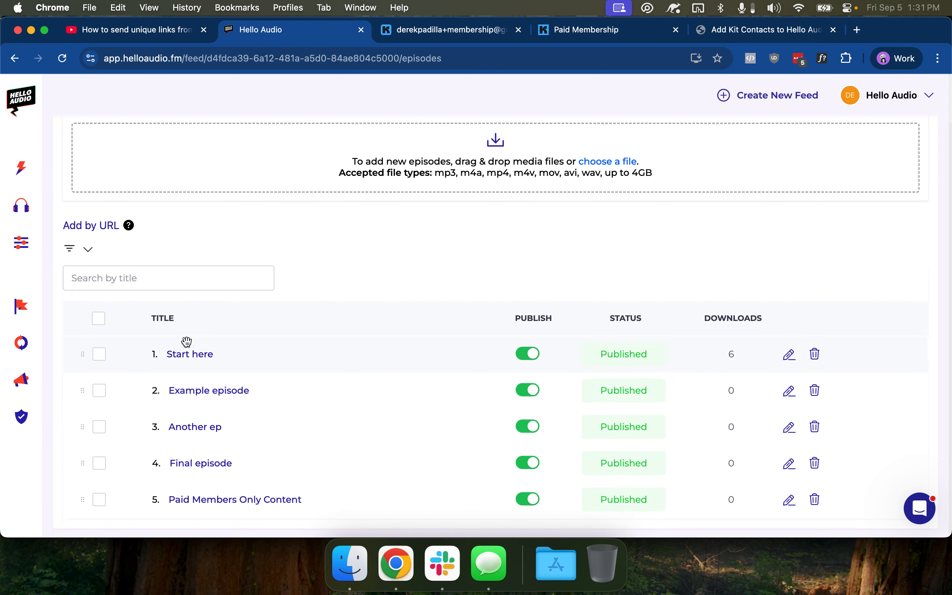
left_click(212, 525)
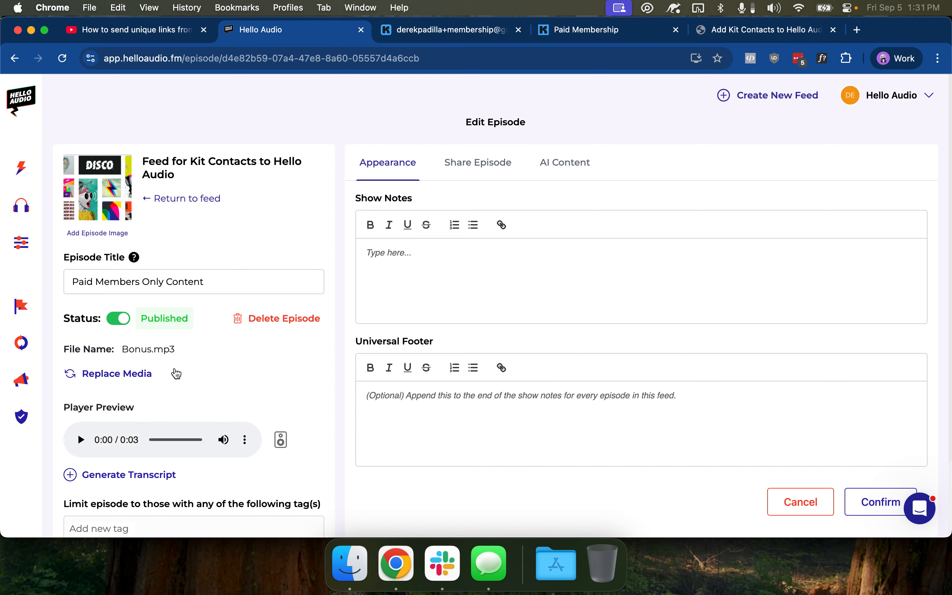
scroll(222, 366, "down", 3)
left_click(103, 433)
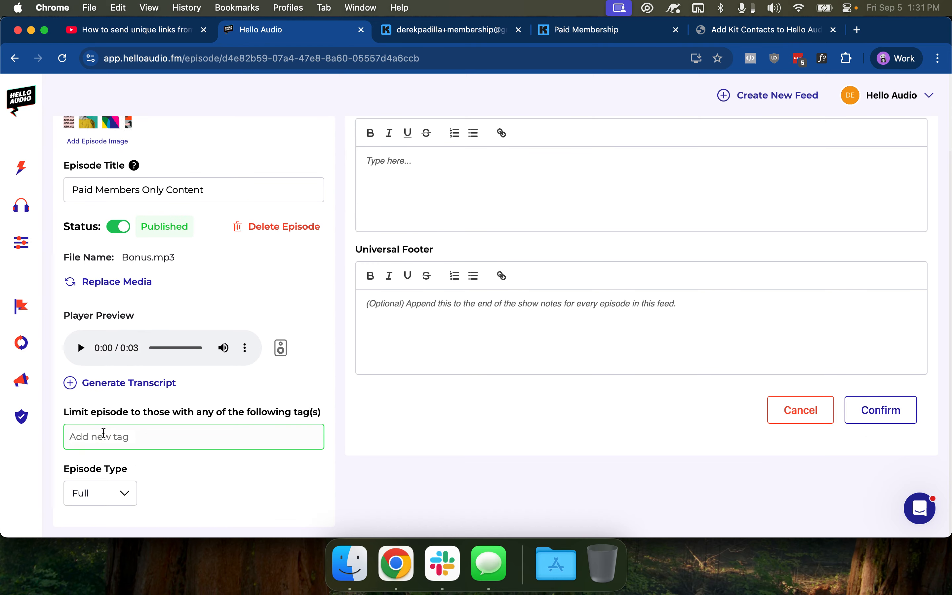
type("pai")
left_click(132, 463)
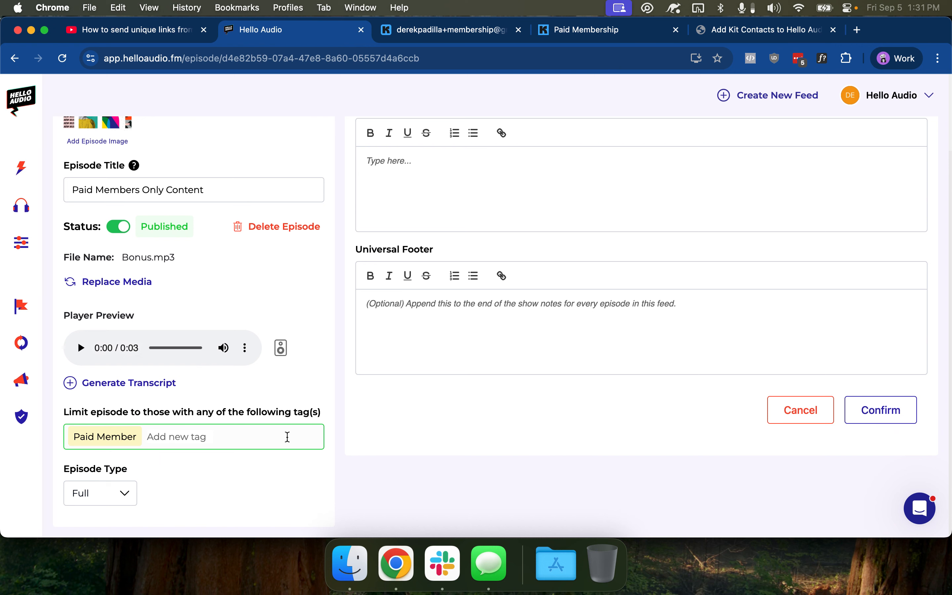
left_click(870, 420)
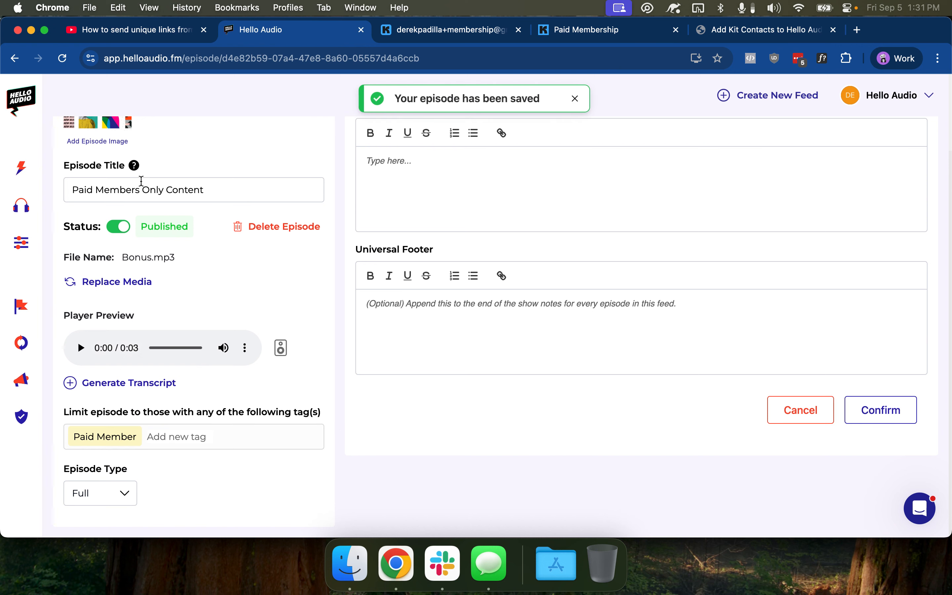
Return to the feed's episode list, where every episode still shows as Published
scroll(158, 185, "up", 3)
left_click(181, 205)
scroll(214, 264, "down", 2)
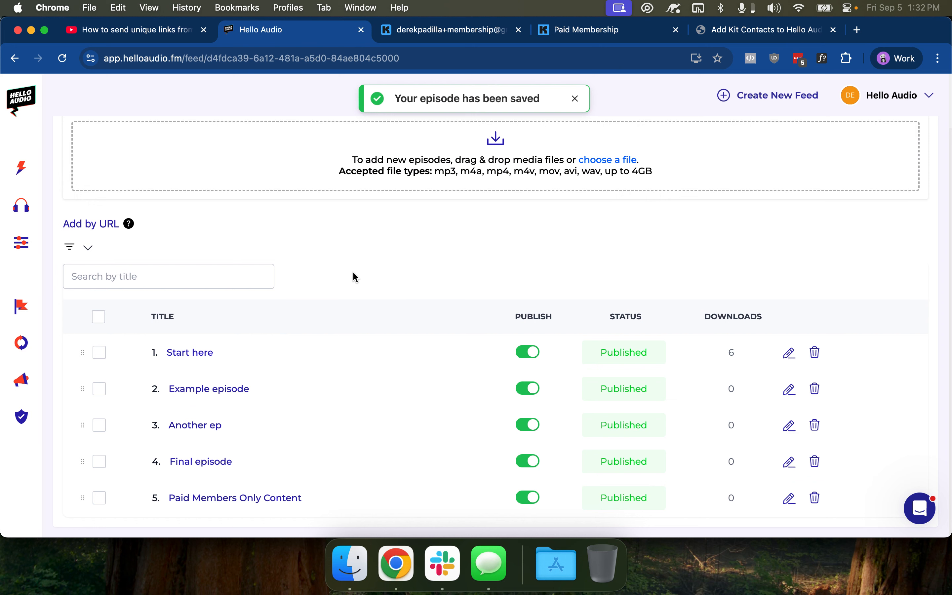
scroll(348, 276, "up", 2)
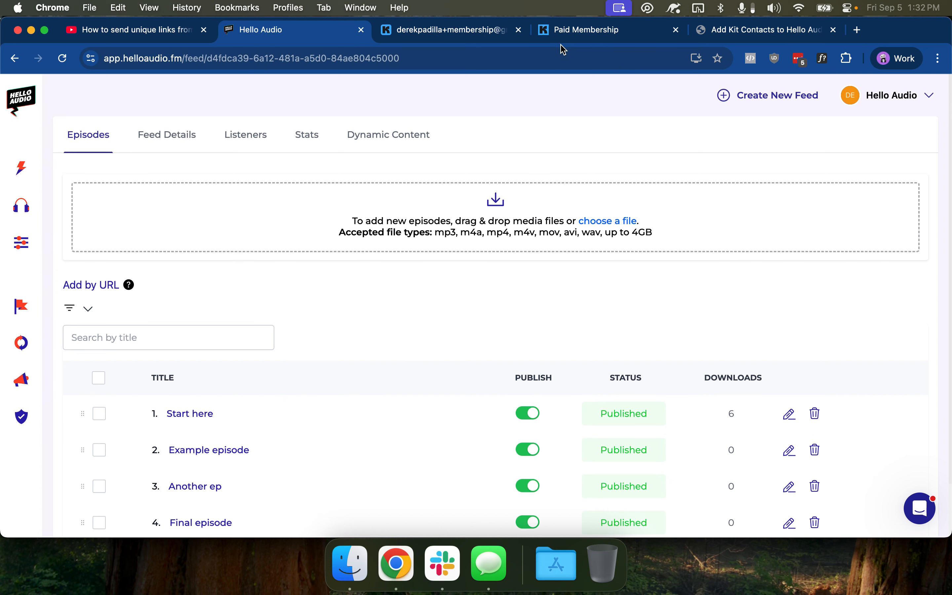
Show the Feed Details tab for the Kit Contacts to Hello Audio feed
left_click(177, 134)
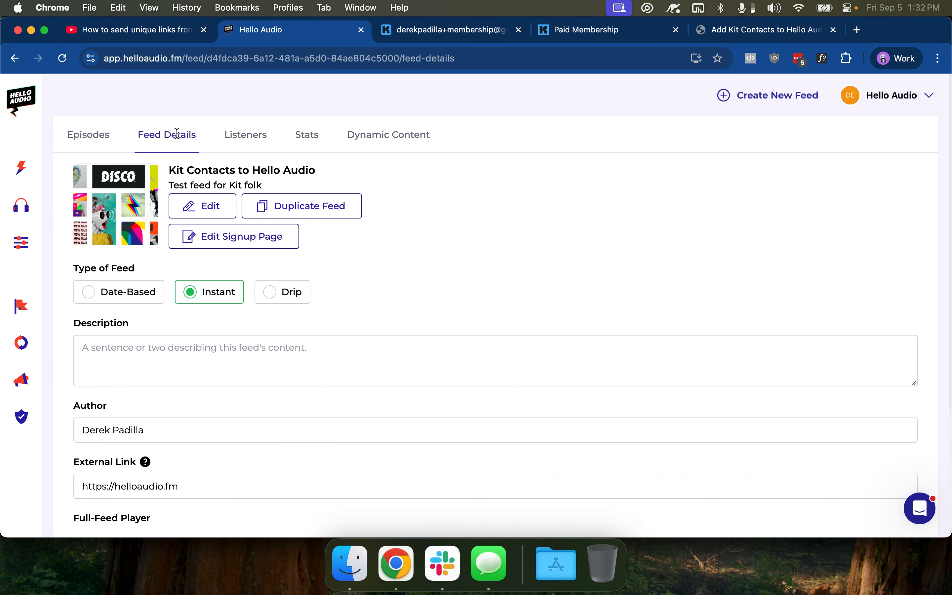